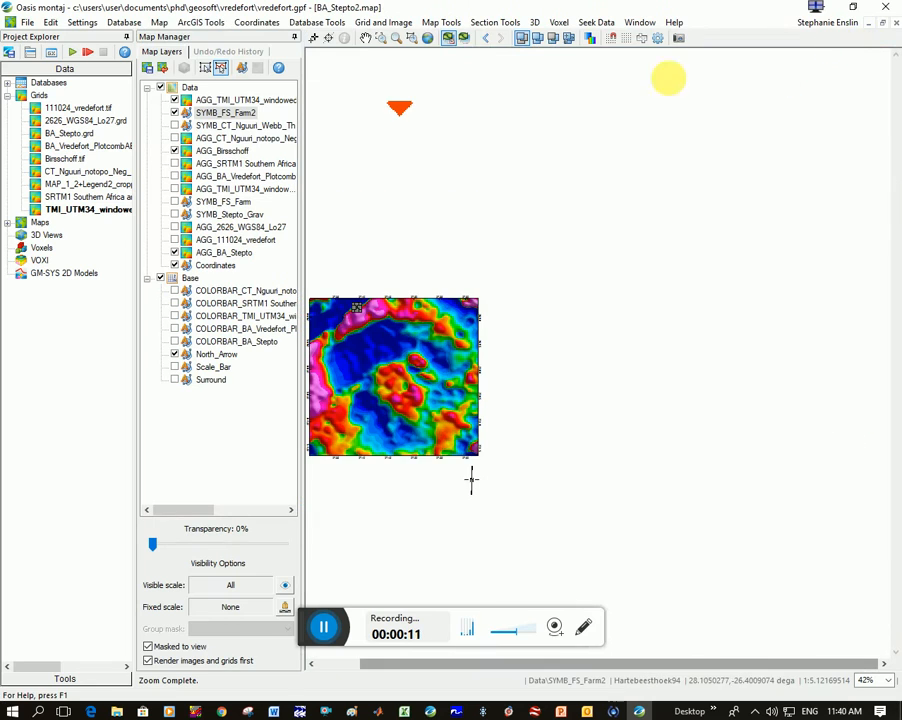
Start a colour legend bar for the AGG_TMI_UTM34_windowed2_2 data layer and title it nT.
left_click(425, 38)
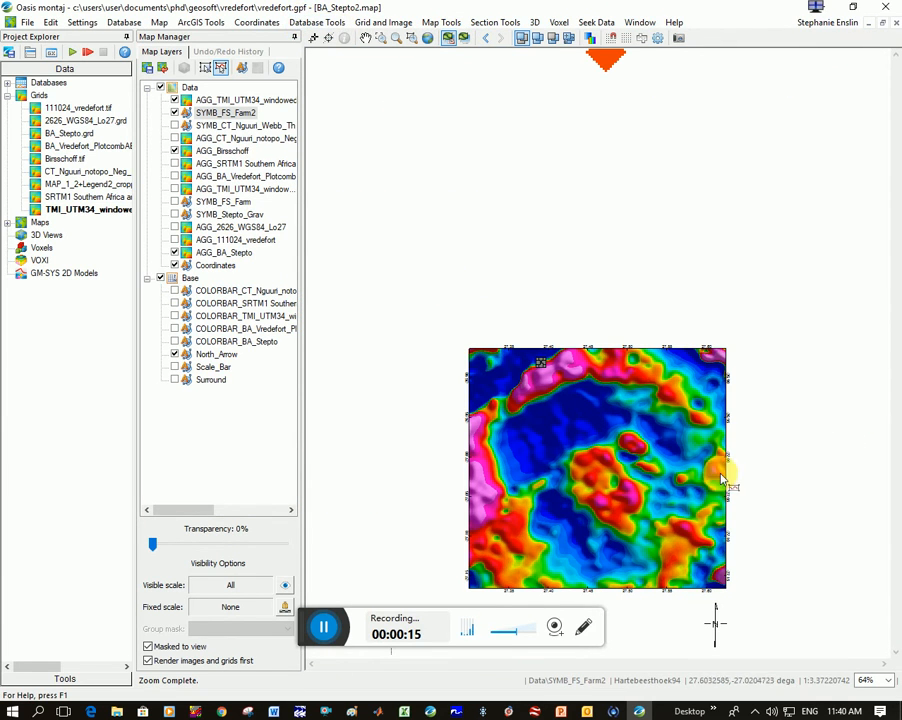
left_click(443, 24)
mouse_move(489, 226)
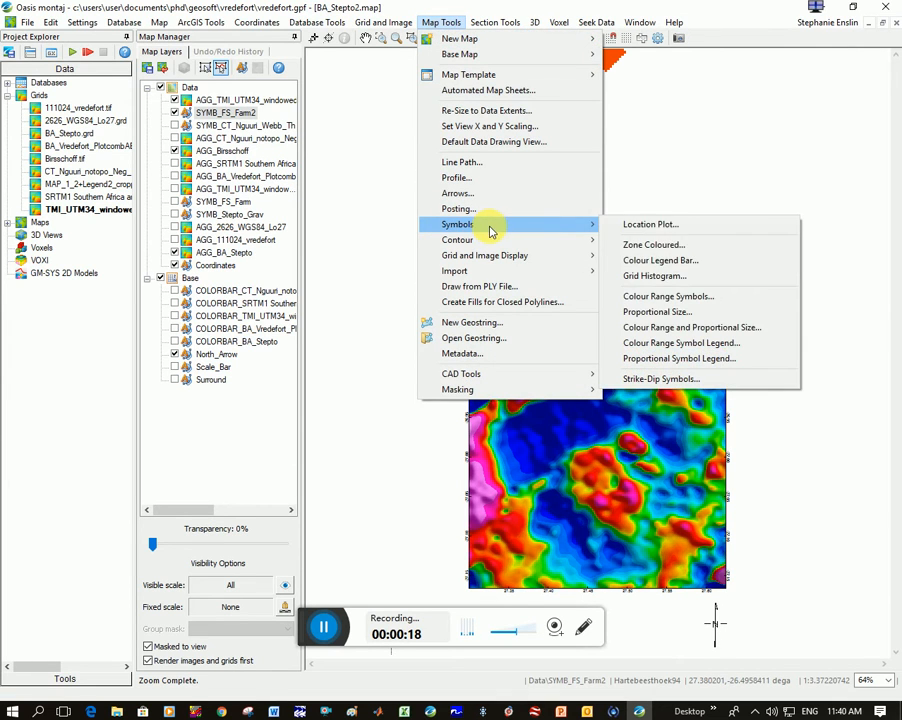
left_click(690, 262)
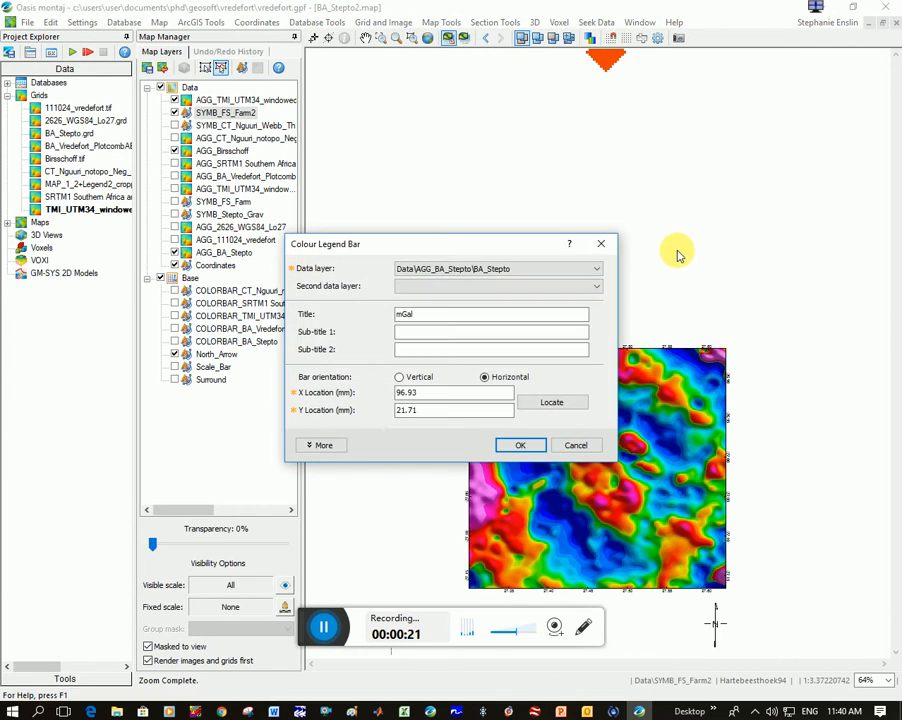
left_click(577, 271)
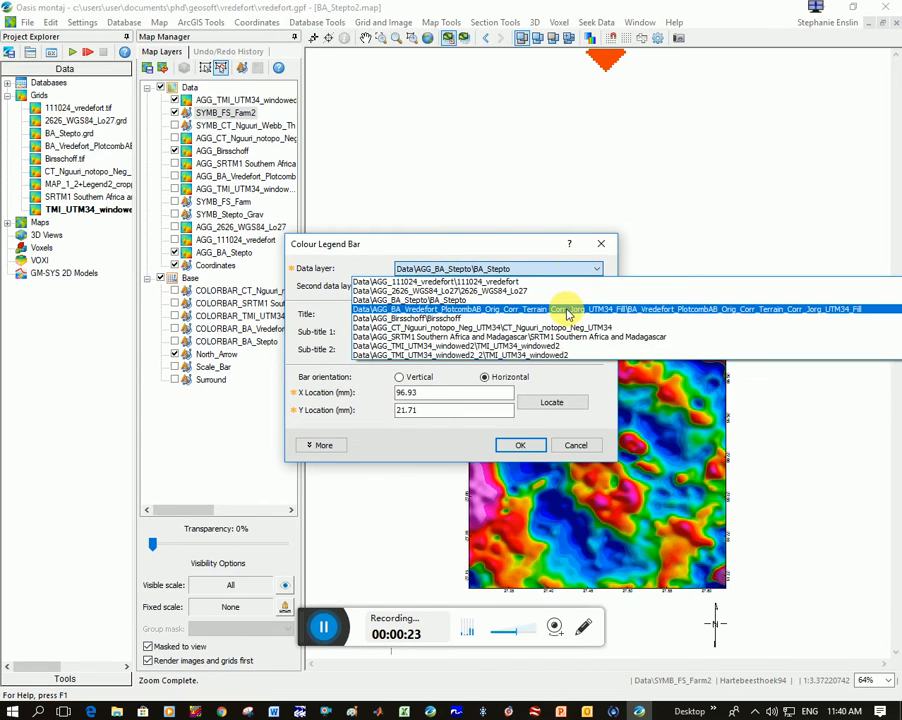
left_click(520, 355)
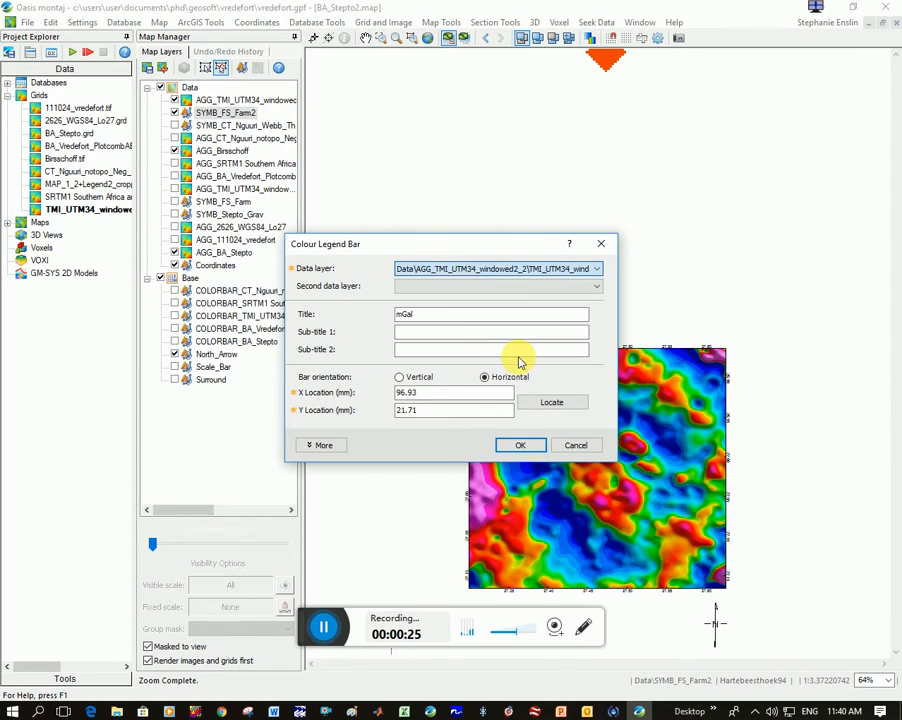
double_click(403, 316)
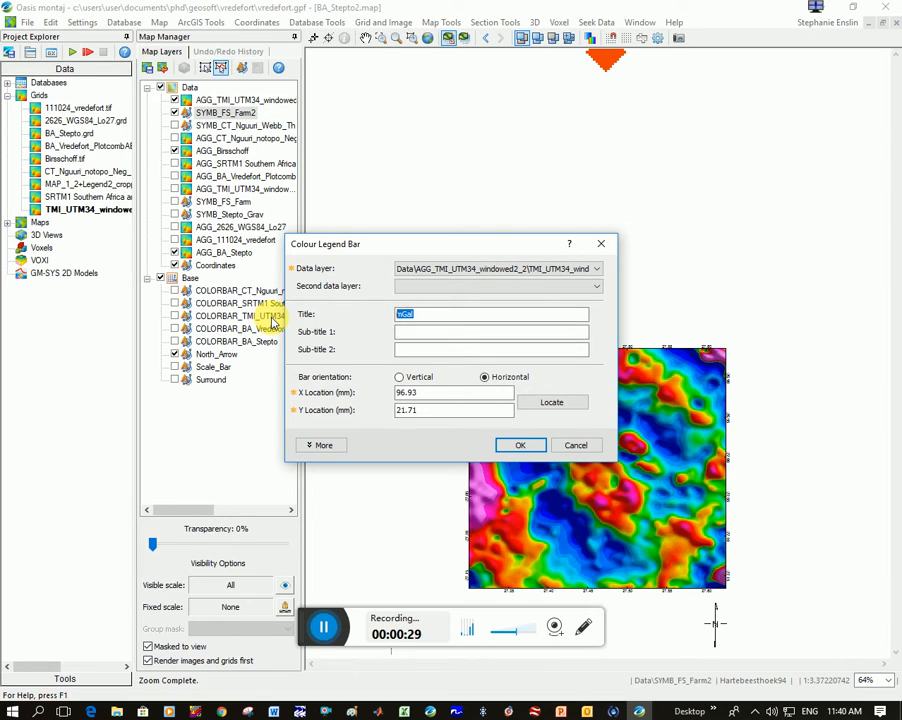
type("nT")
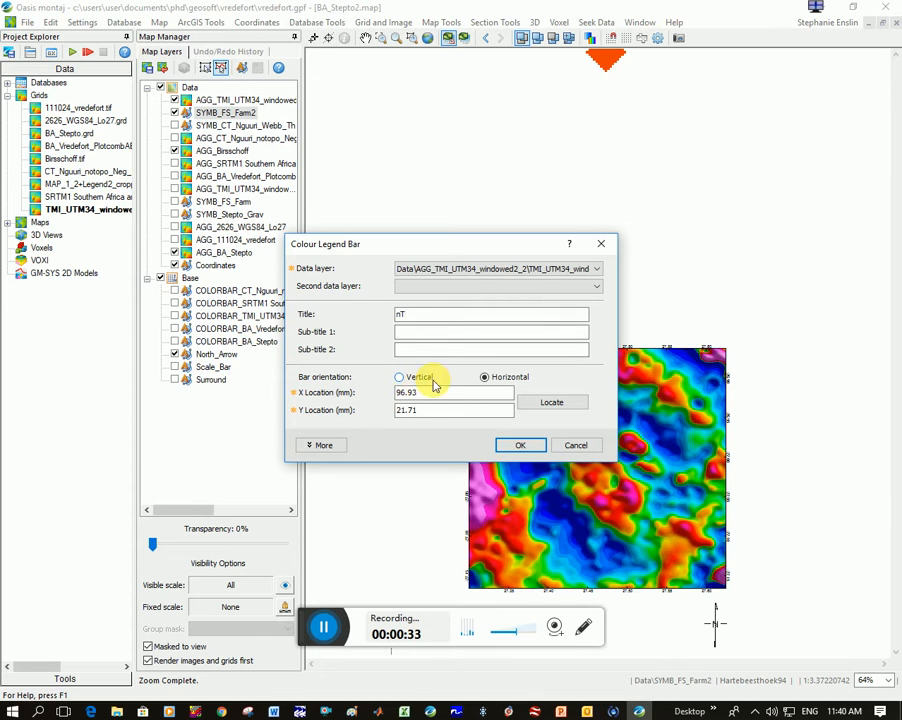
Set the legend bar's label decimals to 0 in its size definition.
left_click(324, 447)
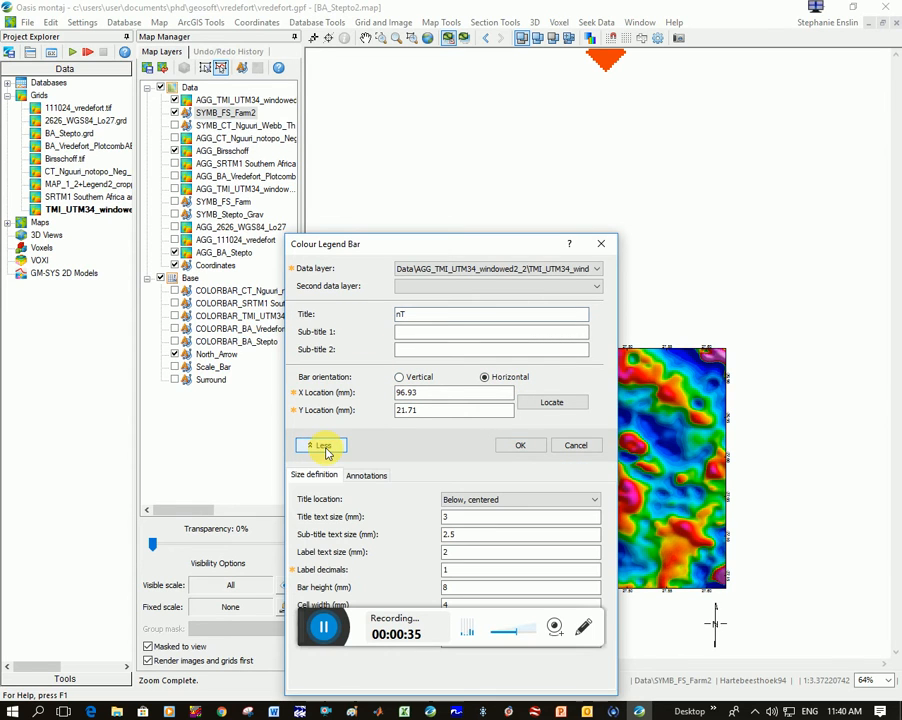
left_click_drag(485, 247, 312, 97)
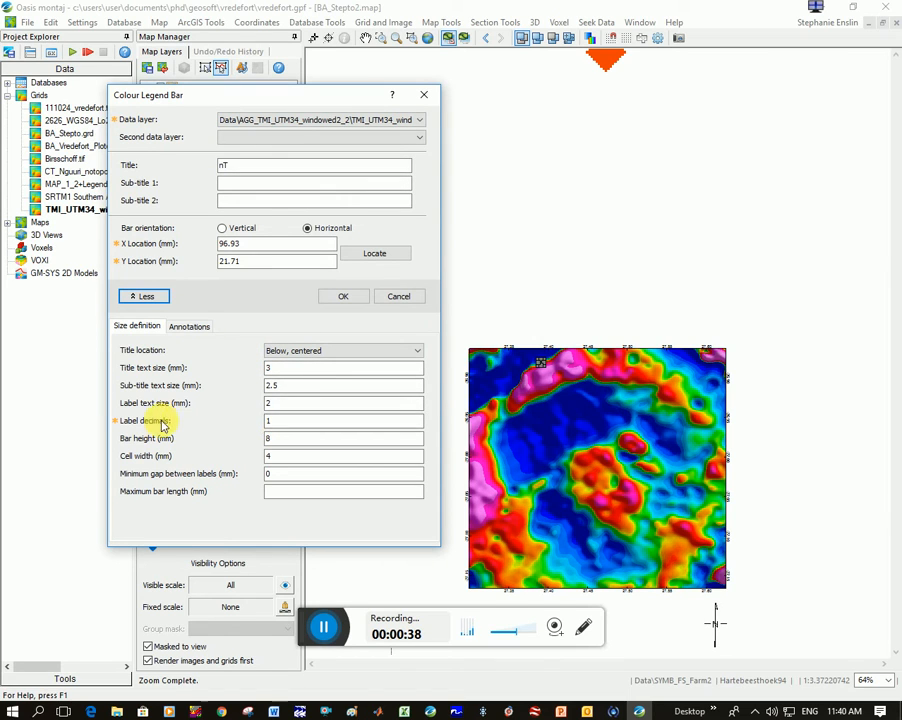
double_click(283, 424)
type("0")
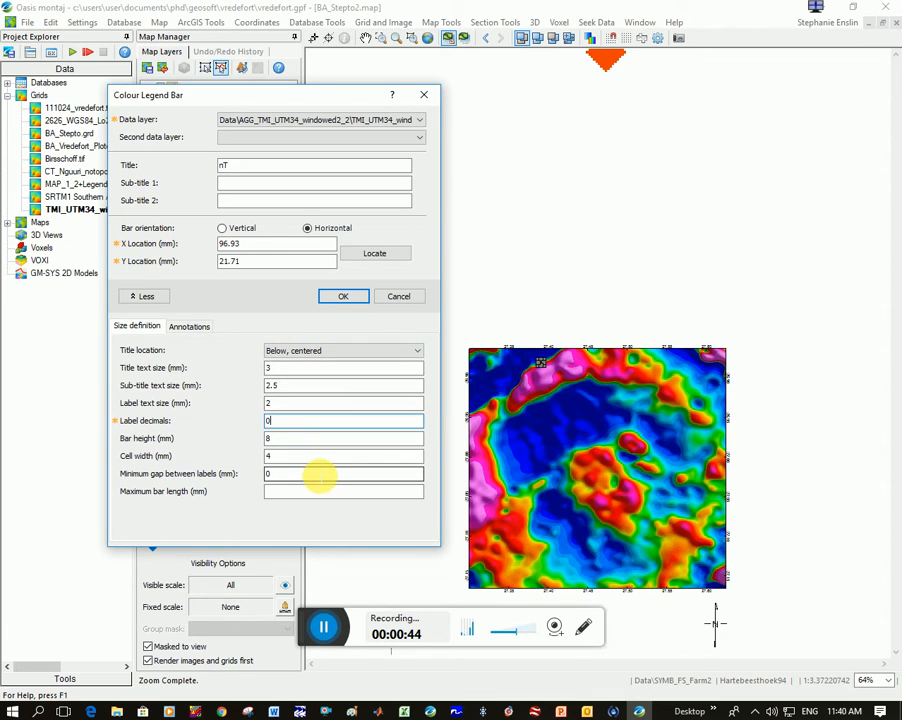
Place the horizontal legend bar beside the magnetic map's lower-right corner, at about X 207.51 mm and Y 51.36 mm, and create it.
left_click(392, 253)
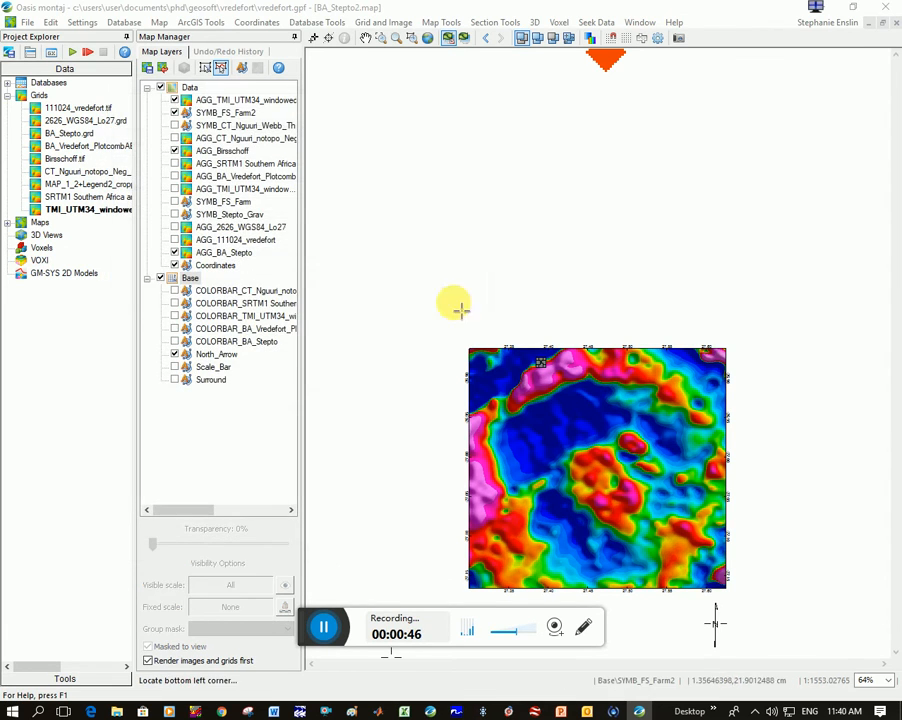
left_click(754, 577)
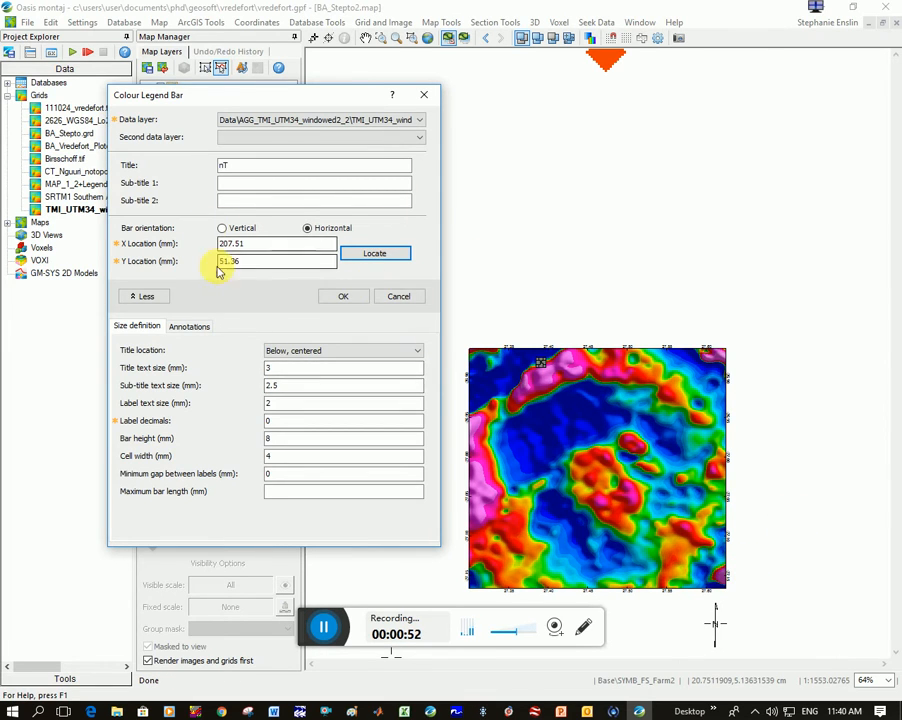
left_click(350, 298)
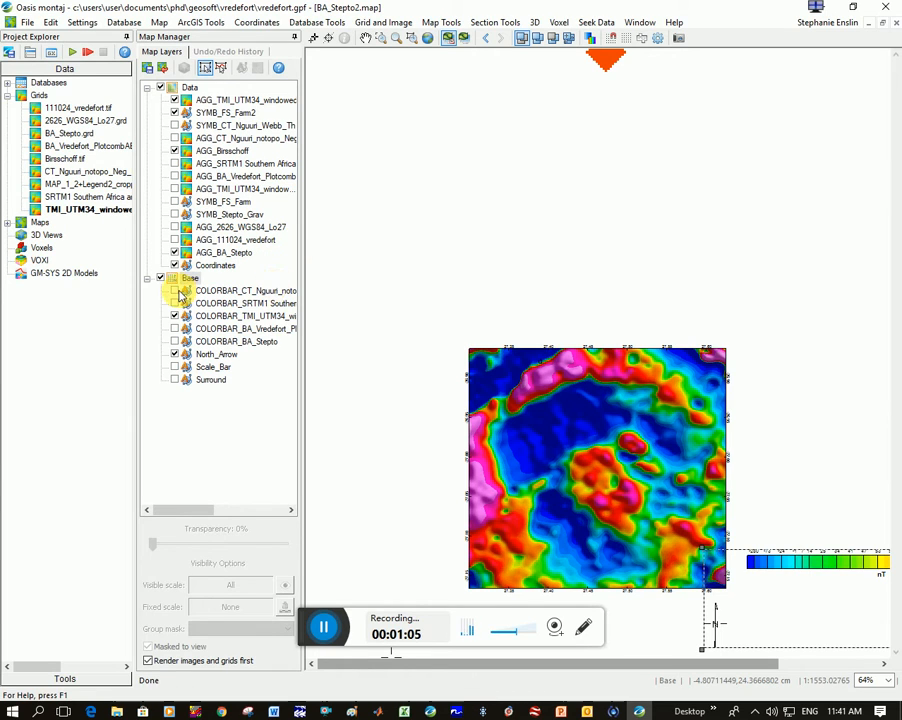
Change the TMI colour bar's orientation to vertical and move it slightly away from the map's right edge.
left_click(238, 318)
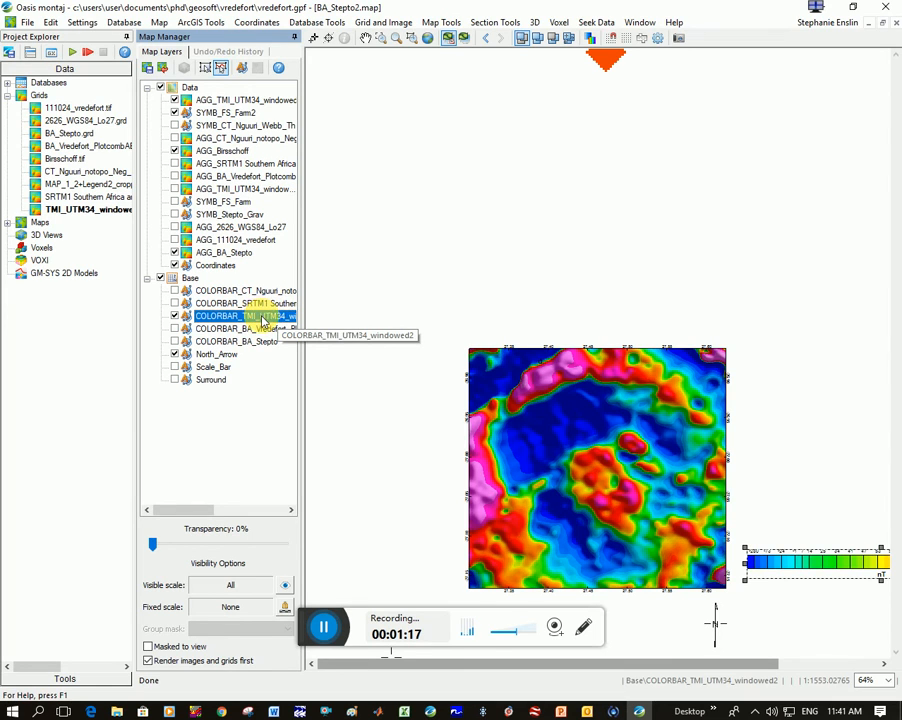
right_click(805, 577)
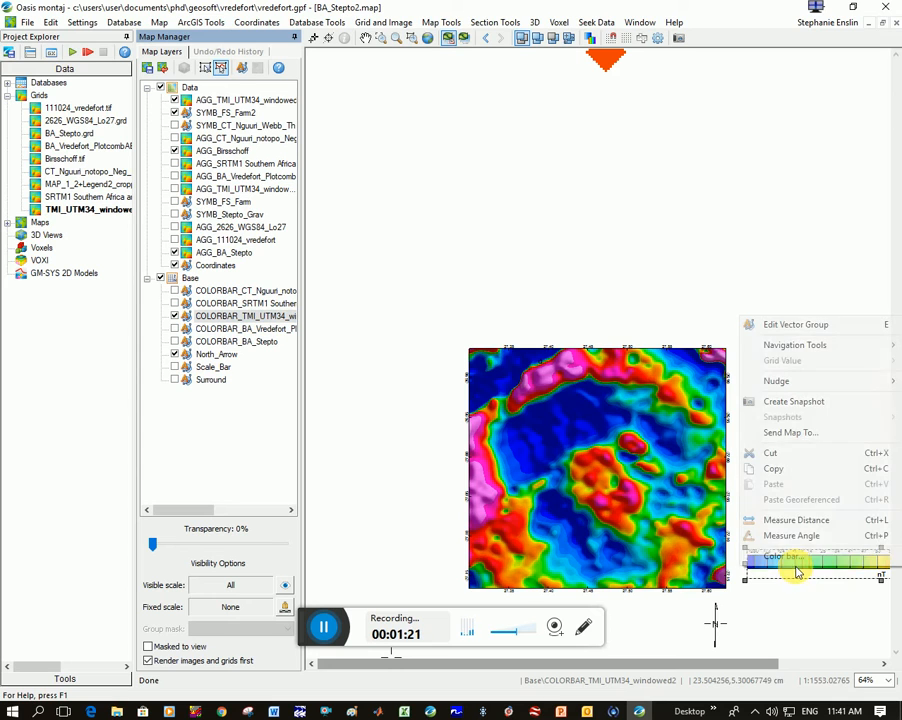
left_click(784, 557)
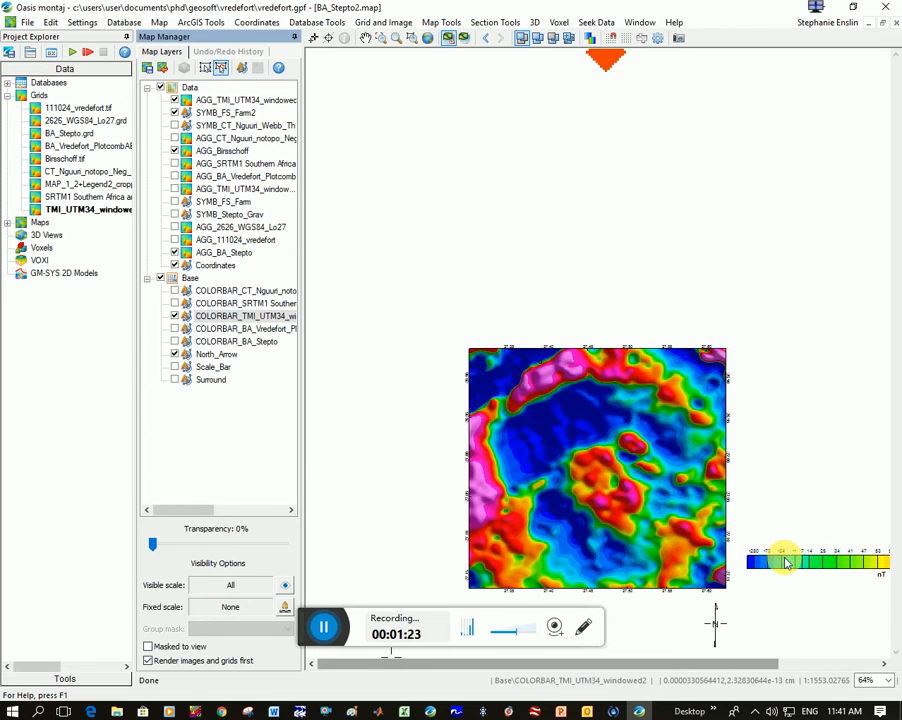
left_click(404, 379)
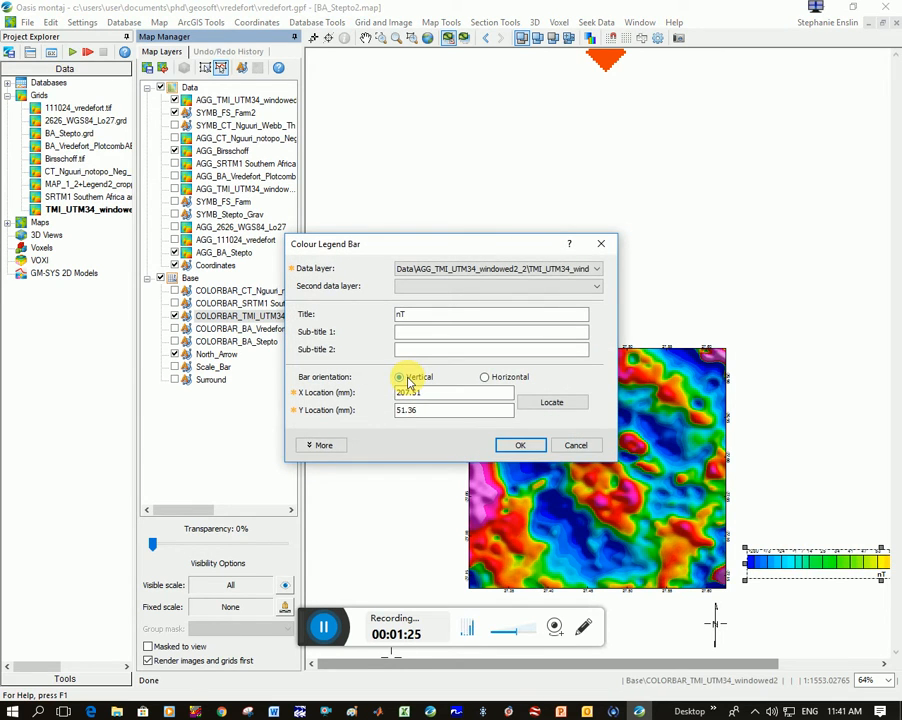
left_click(518, 444)
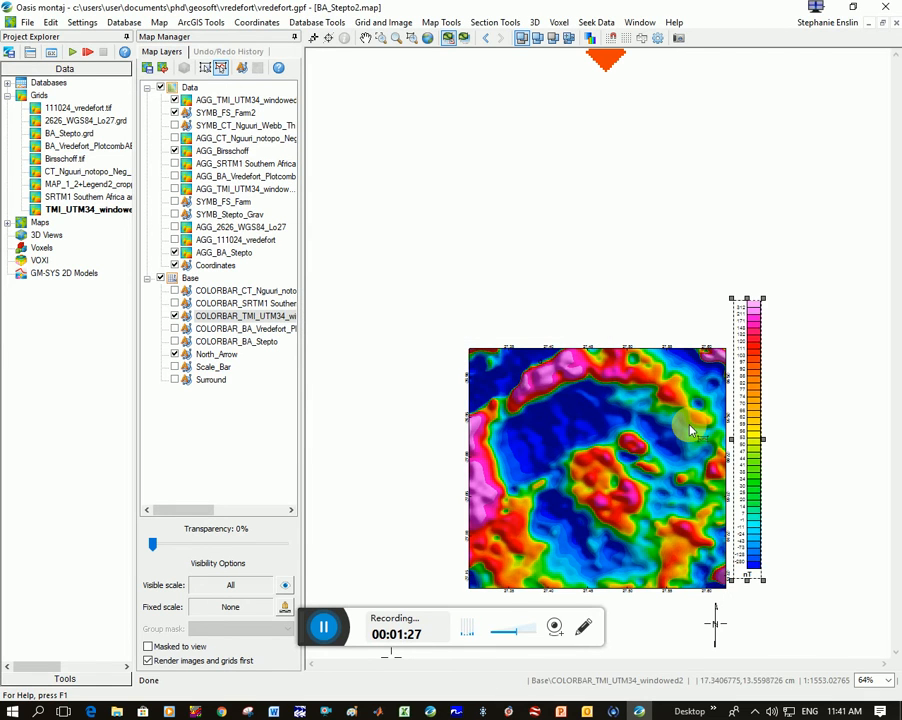
left_click_drag(753, 415, 765, 438)
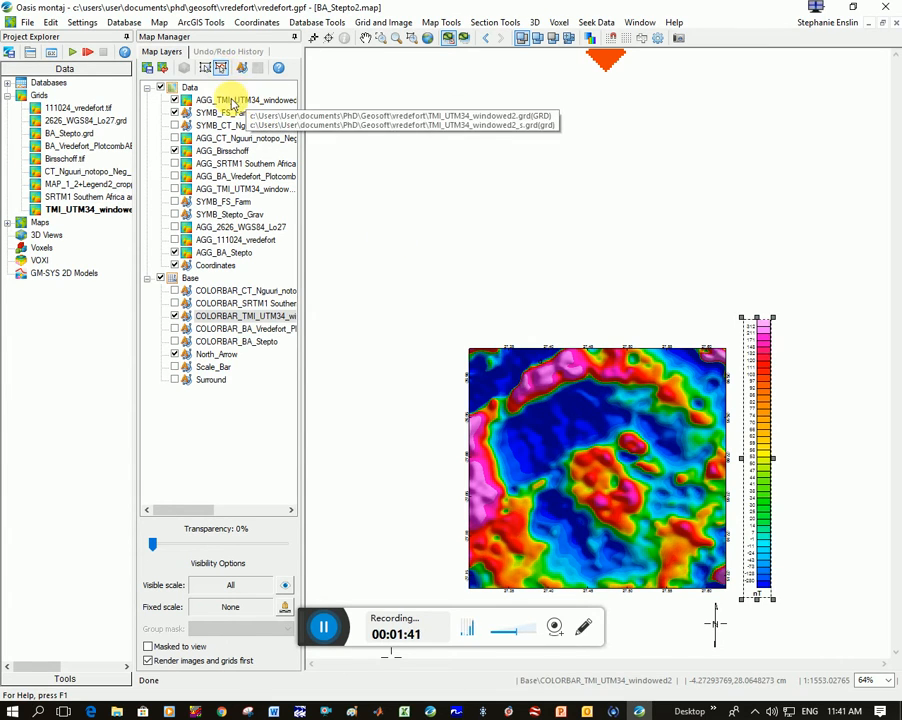
Open the Colour Tool for the AGG_TMI_UTM34_windowed2_2 layer and examine the value limits of its lowest and highest colours.
left_click(257, 103)
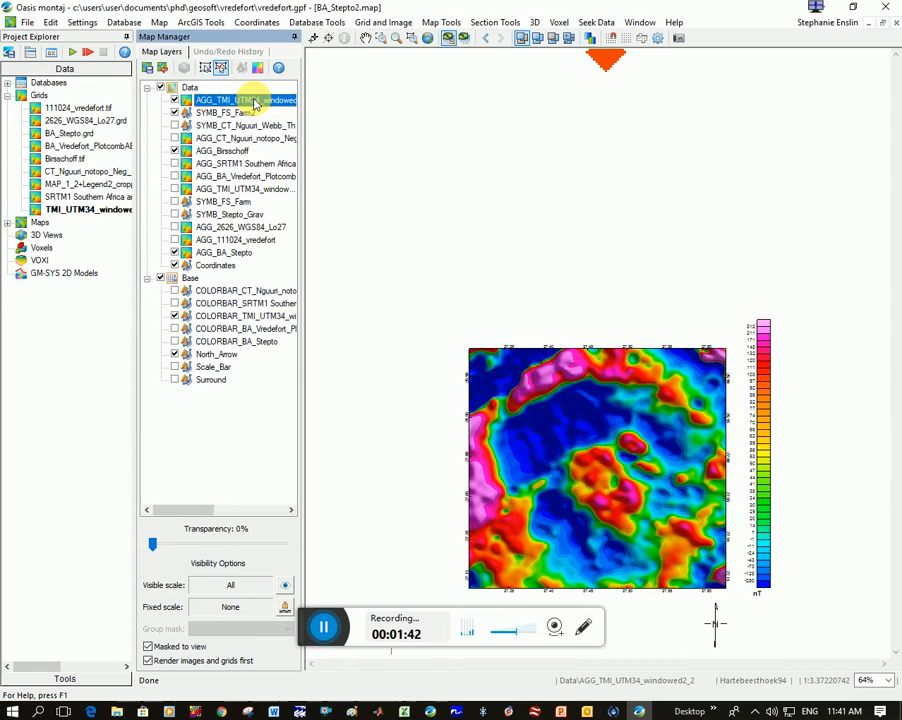
right_click(257, 103)
left_click(282, 107)
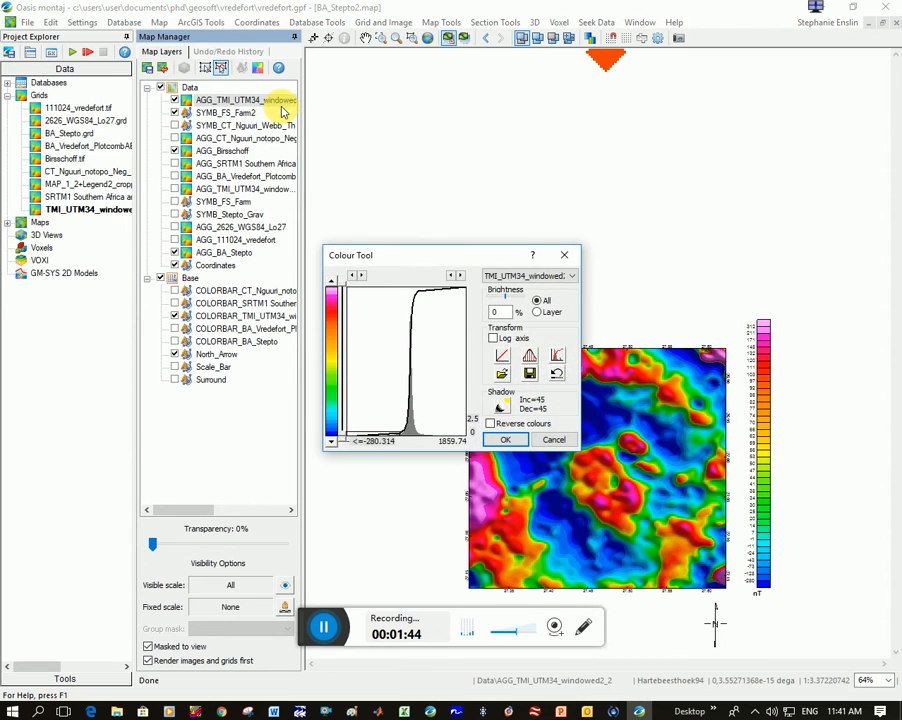
left_click_drag(445, 254, 459, 139)
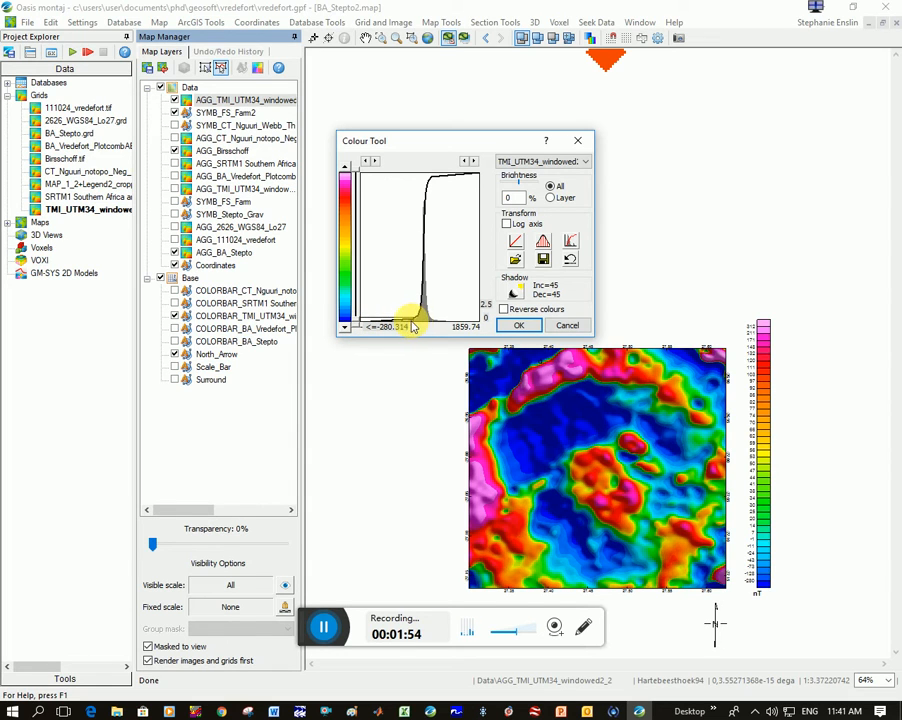
left_click(346, 176)
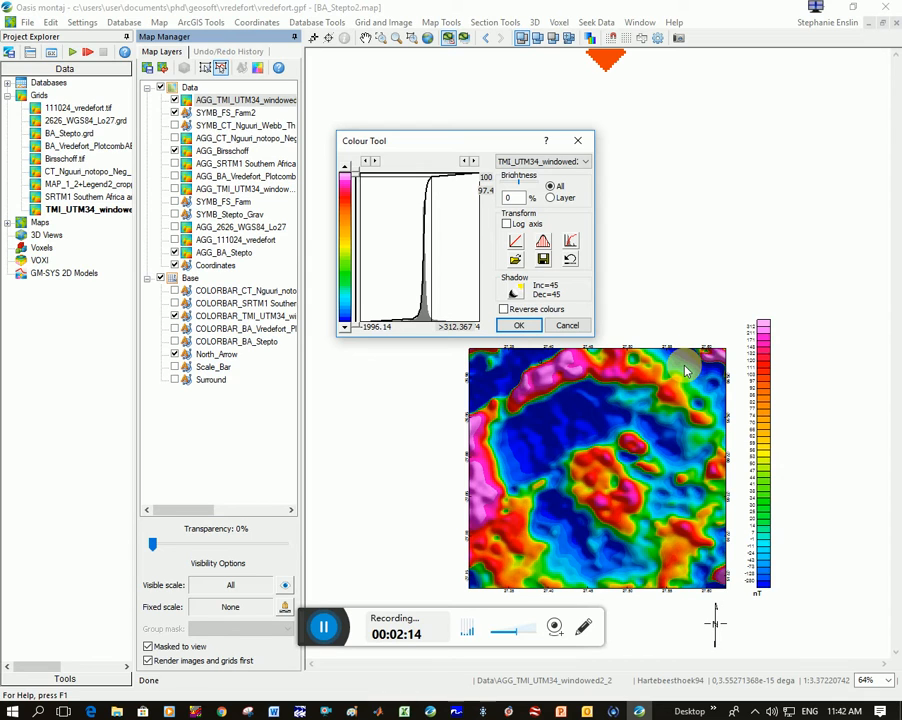
mouse_move(344, 175)
left_mouse_down()
mouse_move(346, 325)
mouse_move(342, 177)
left_mouse_up()
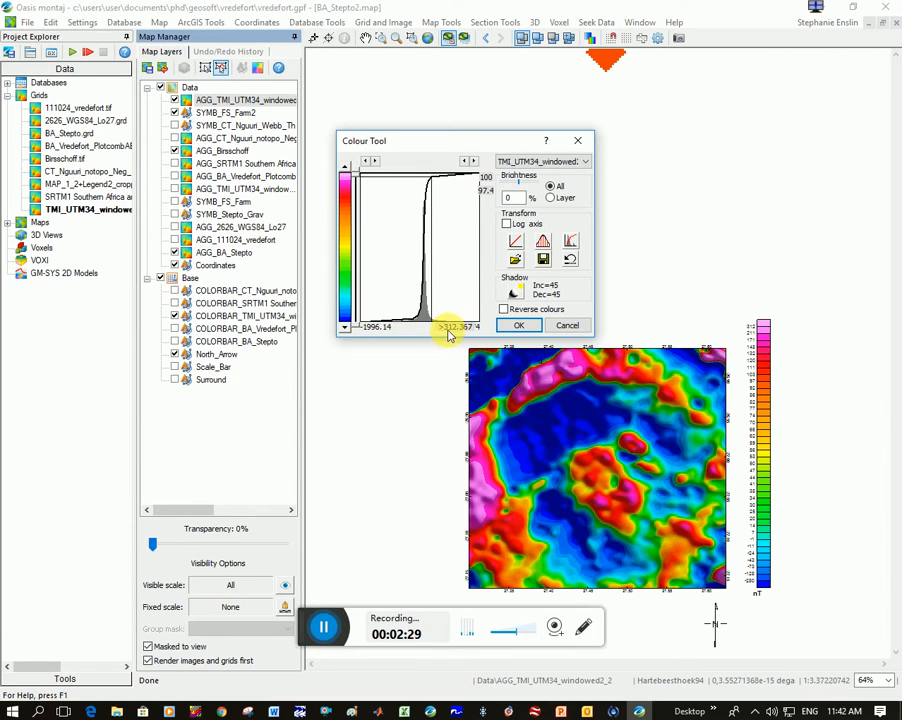
Apply a linear colour transform with minimum -280 and maximum 320 to the TMI grid.
left_click(518, 244)
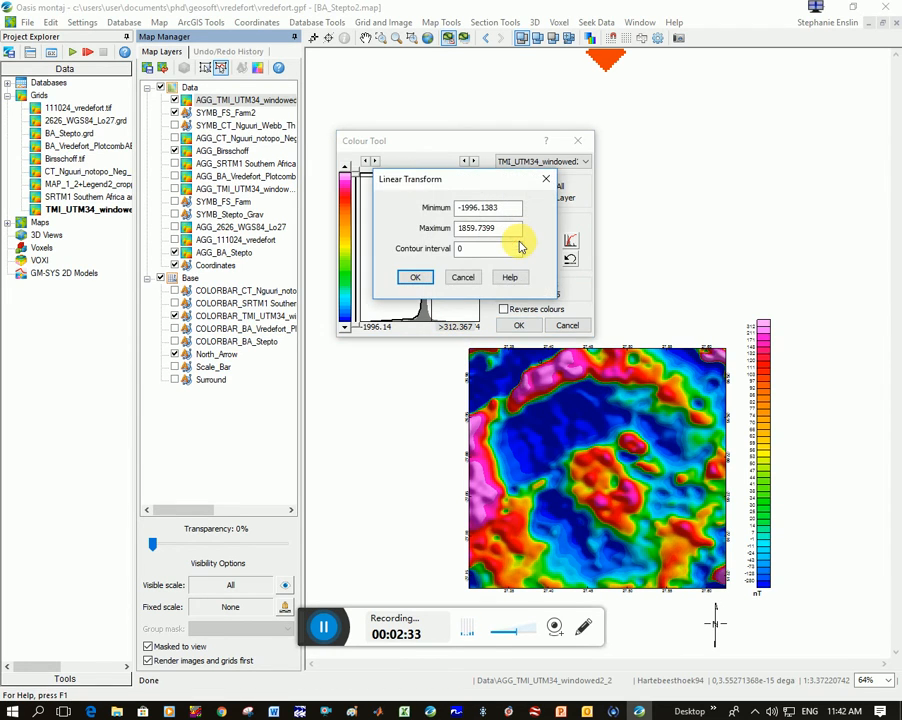
left_click_drag(498, 178, 481, 344)
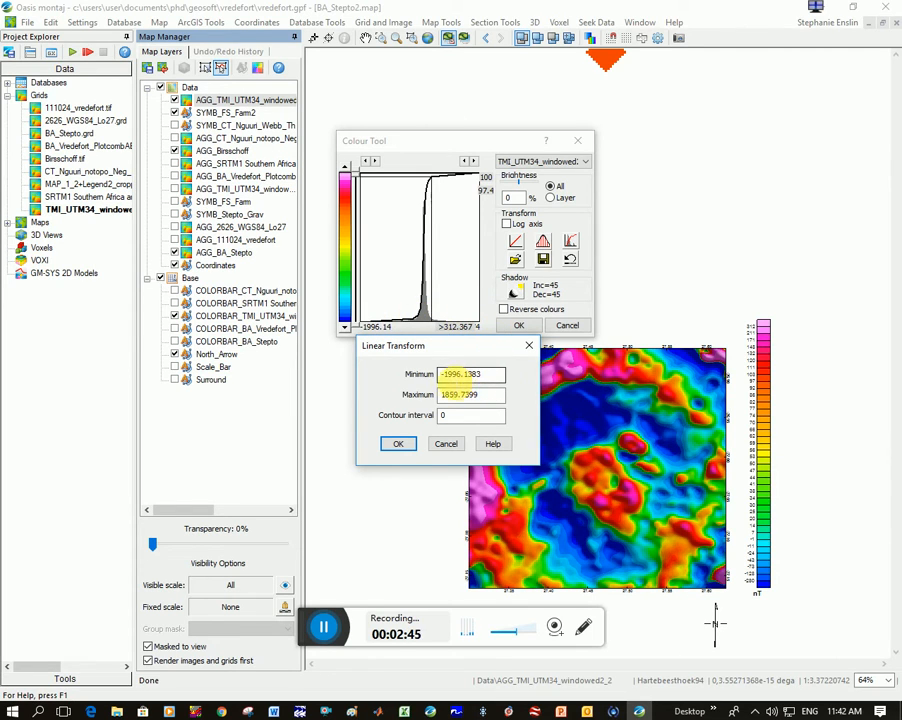
left_click_drag(443, 374, 513, 379)
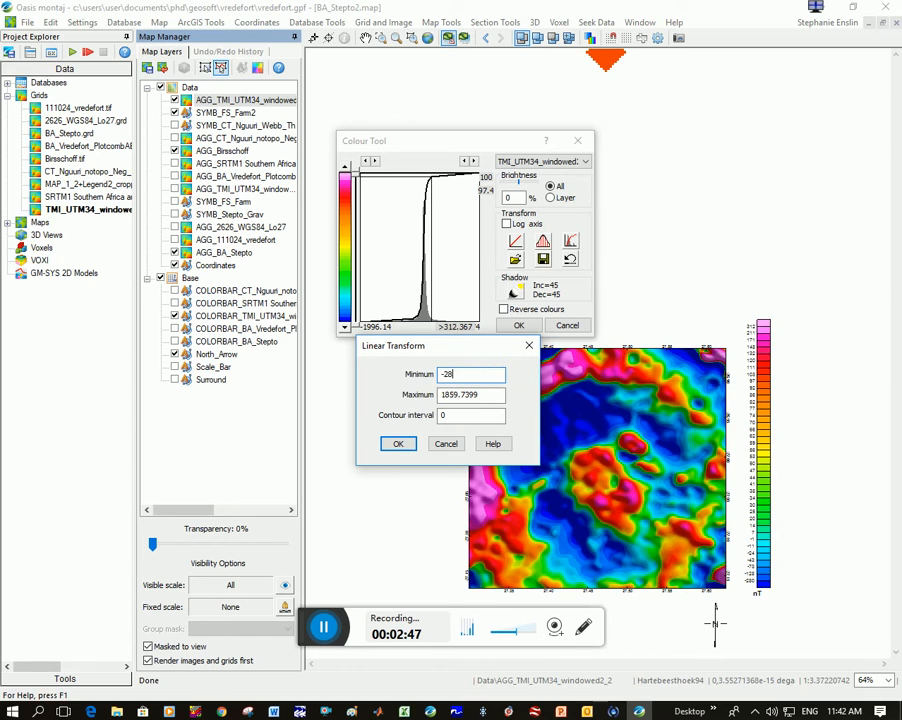
key("Tab")
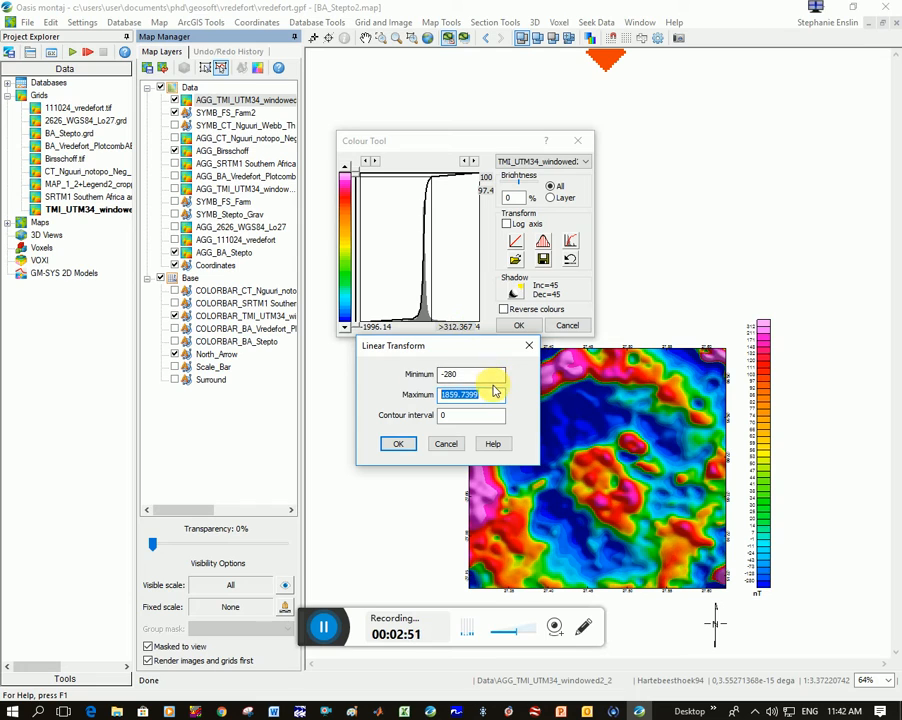
type("320")
key("Tab")
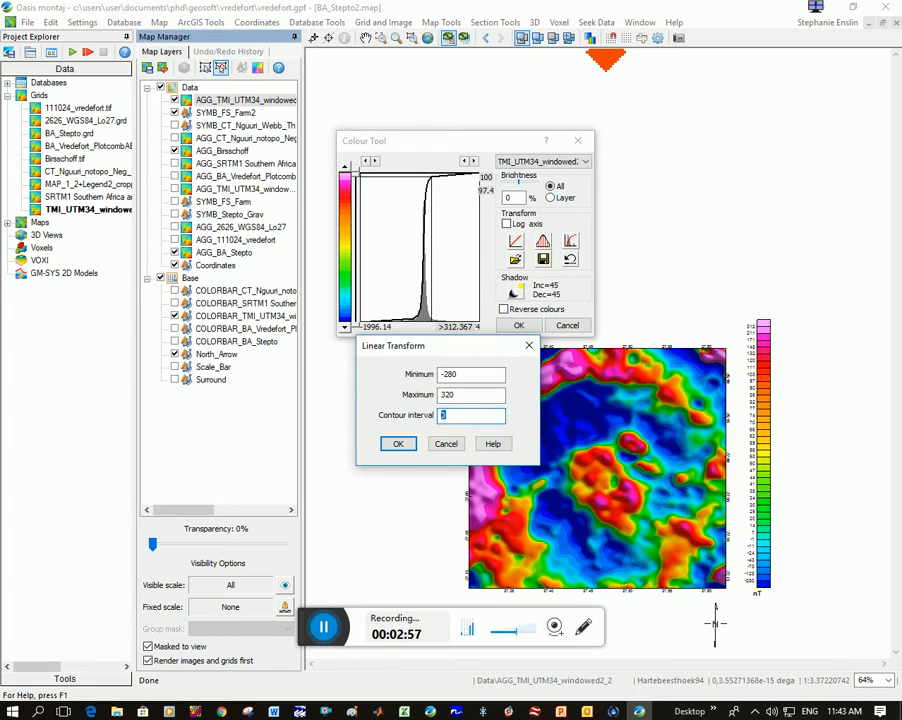
left_click(400, 446)
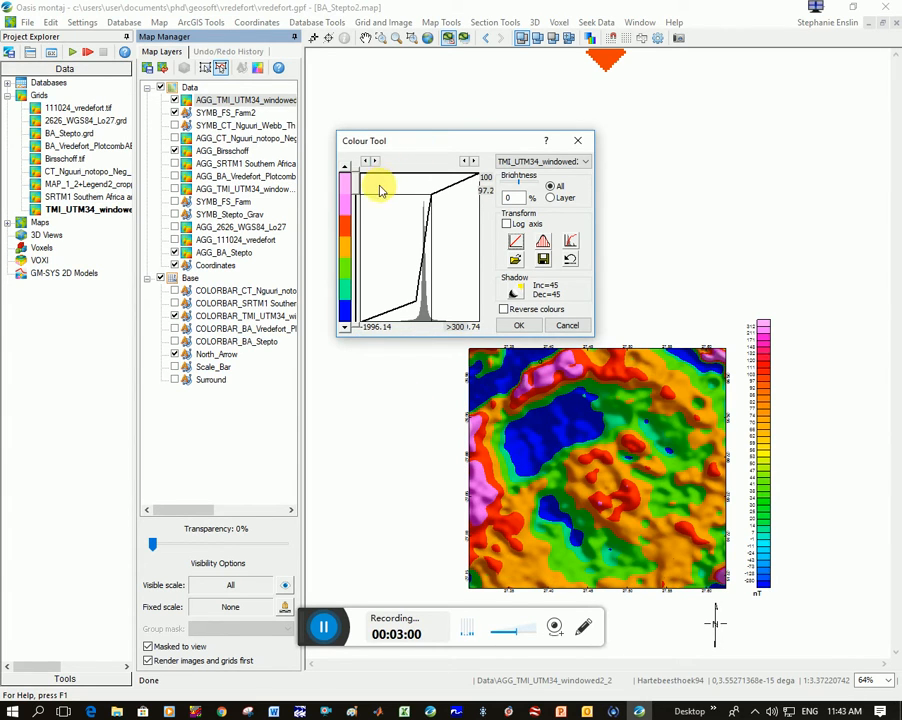
Check the value ranges of individual colours in the transformed scale and undo the linear transform.
left_click_drag(380, 191, 354, 195)
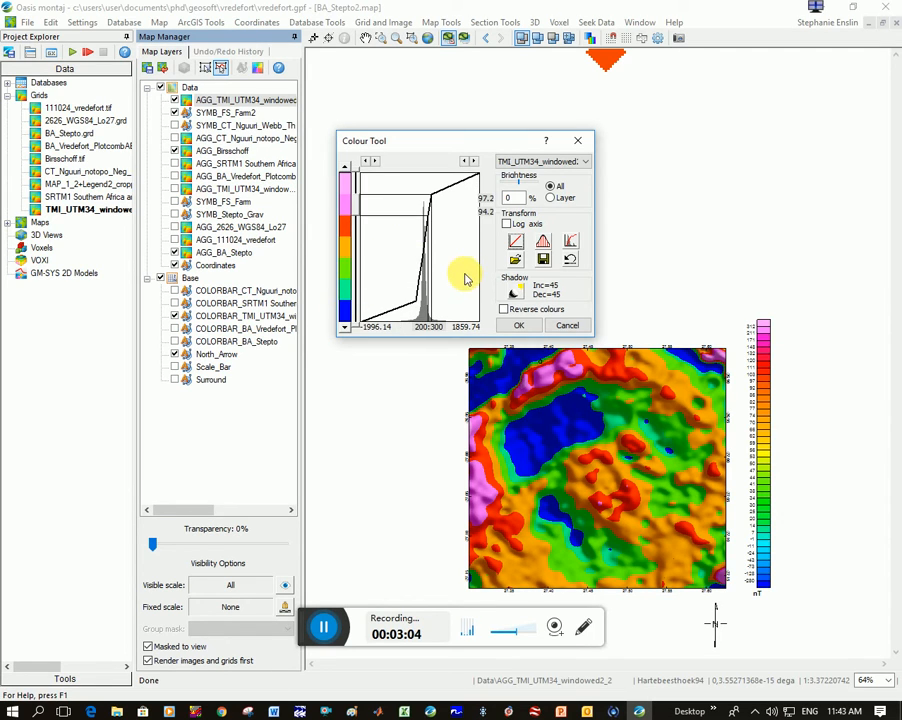
left_click_drag(440, 200, 447, 296)
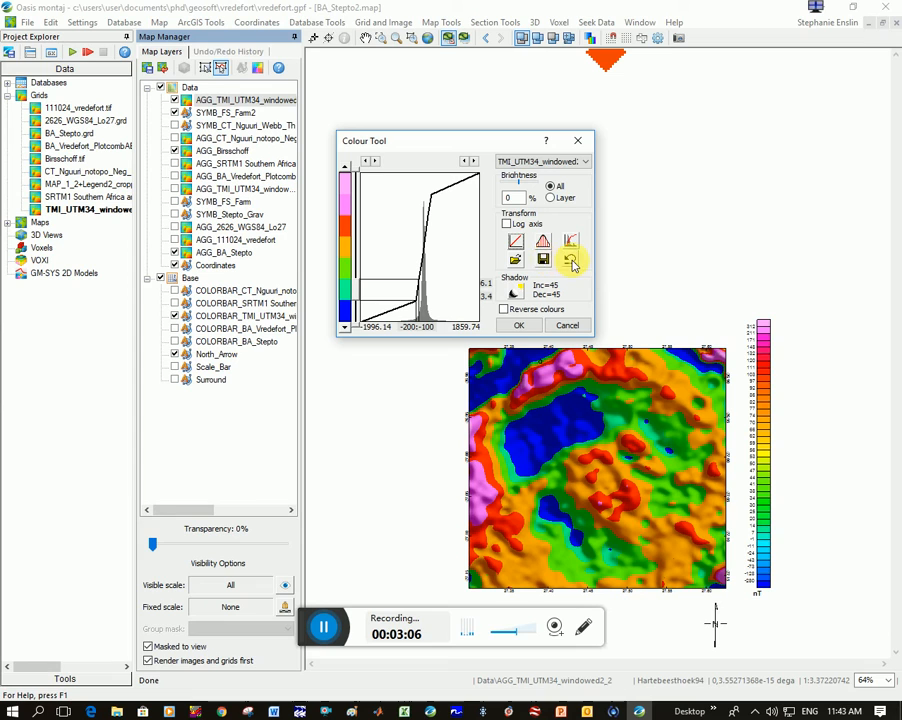
left_click(571, 260)
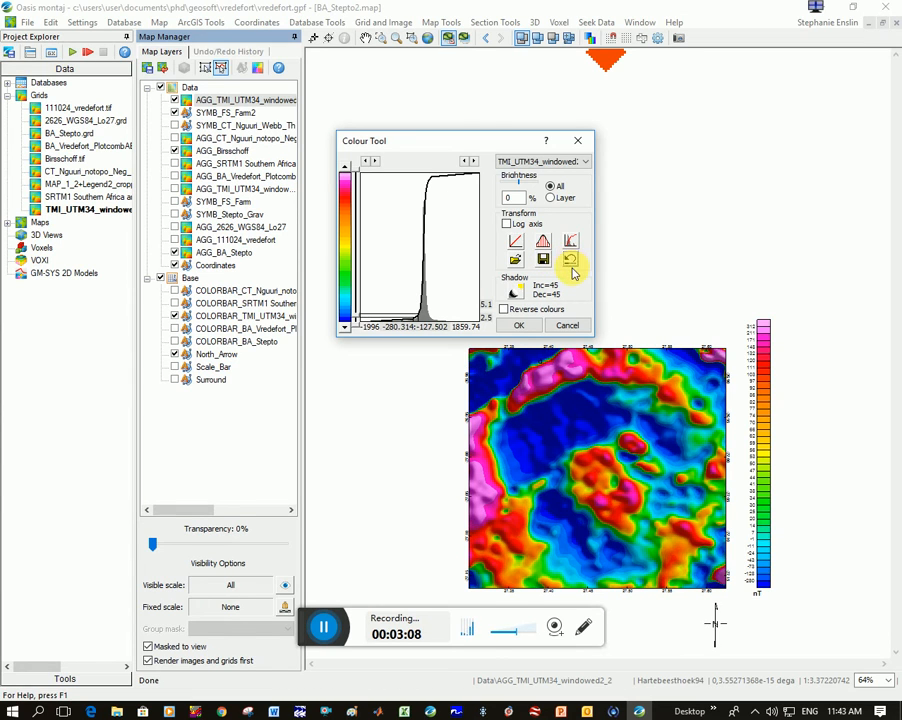
Try a linear colour transform on the TMI grid with minimum -280, maximum 320 and a non-zero contour interval.
left_click(515, 242)
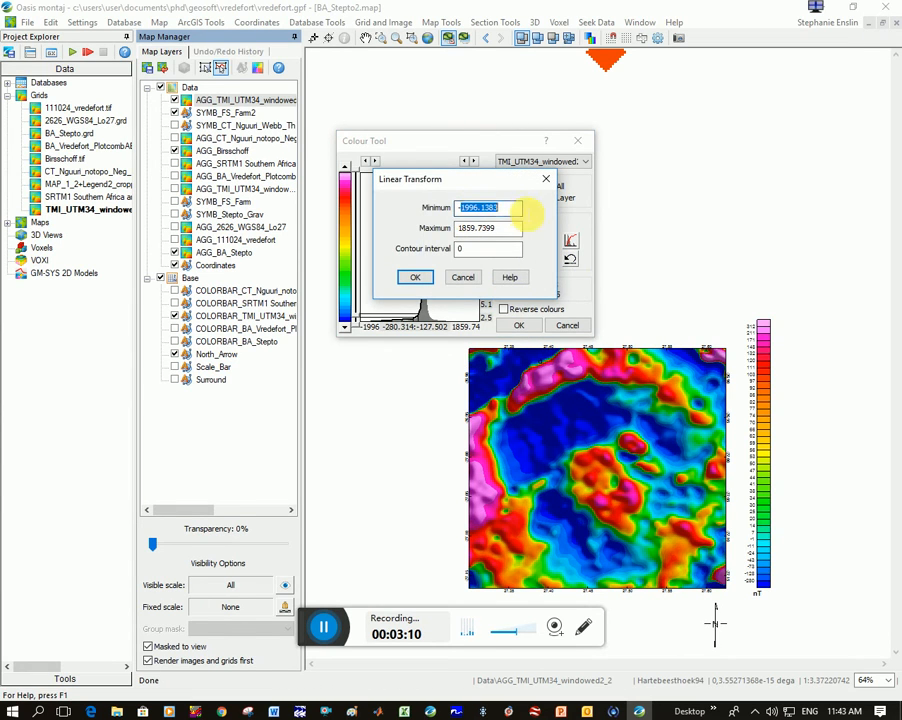
type("-280")
key("Tab")
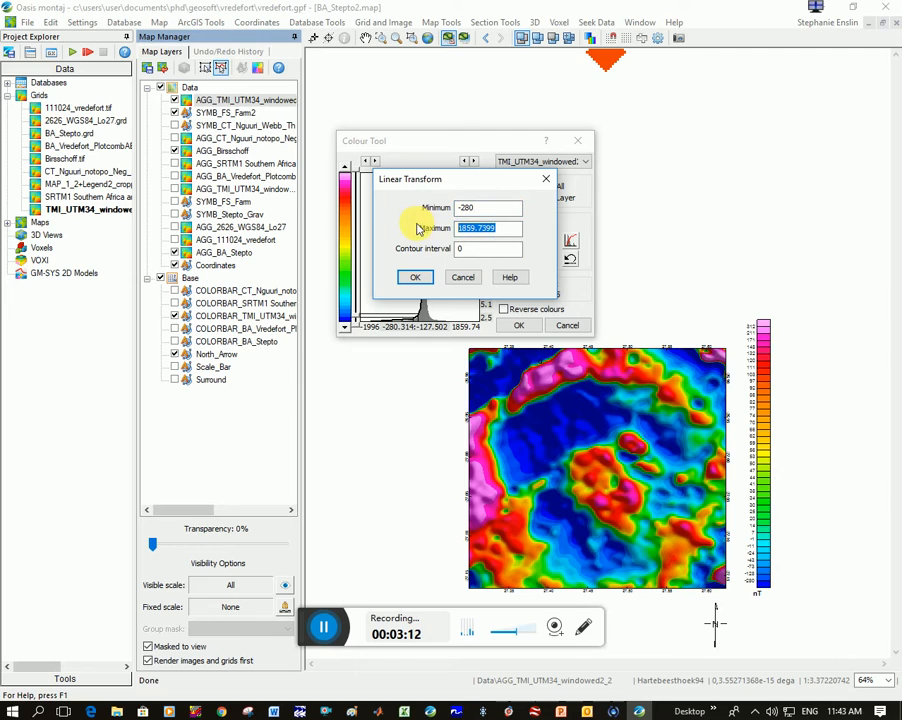
type("320")
key("Tab")
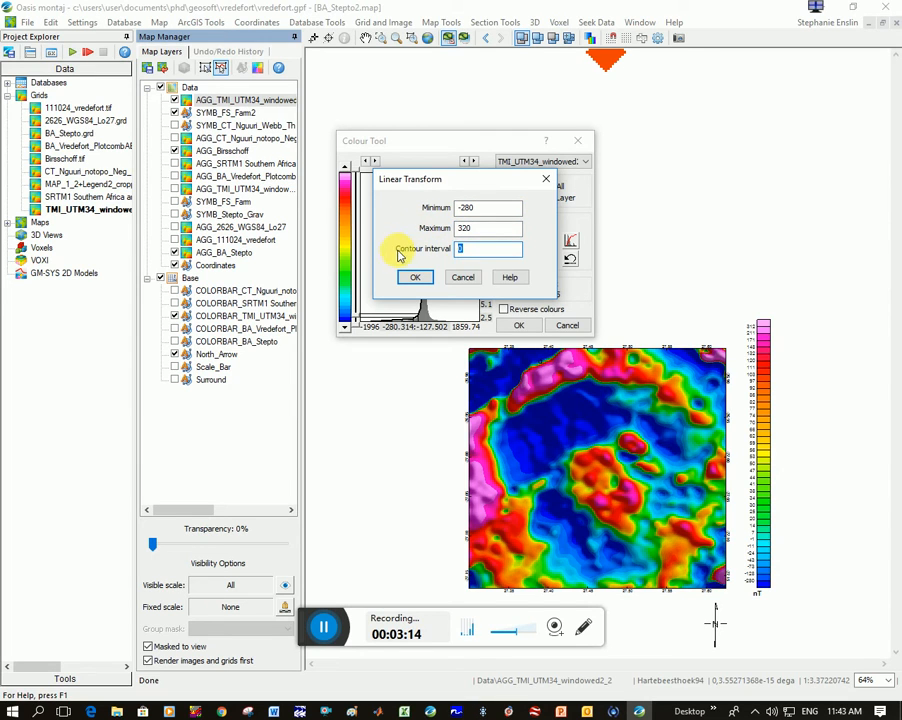
left_click(427, 281)
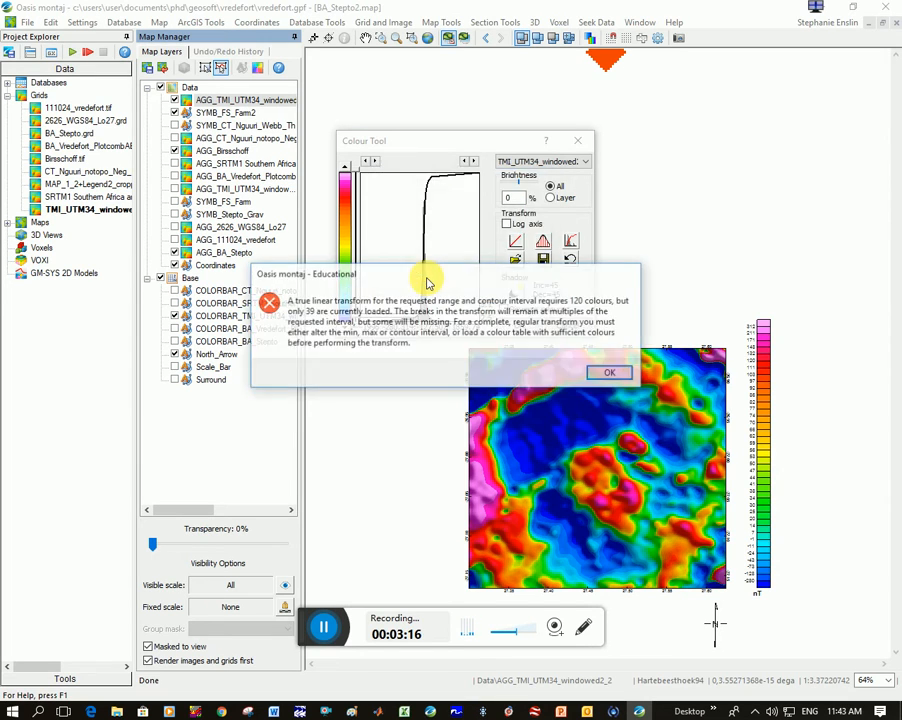
left_click(612, 374)
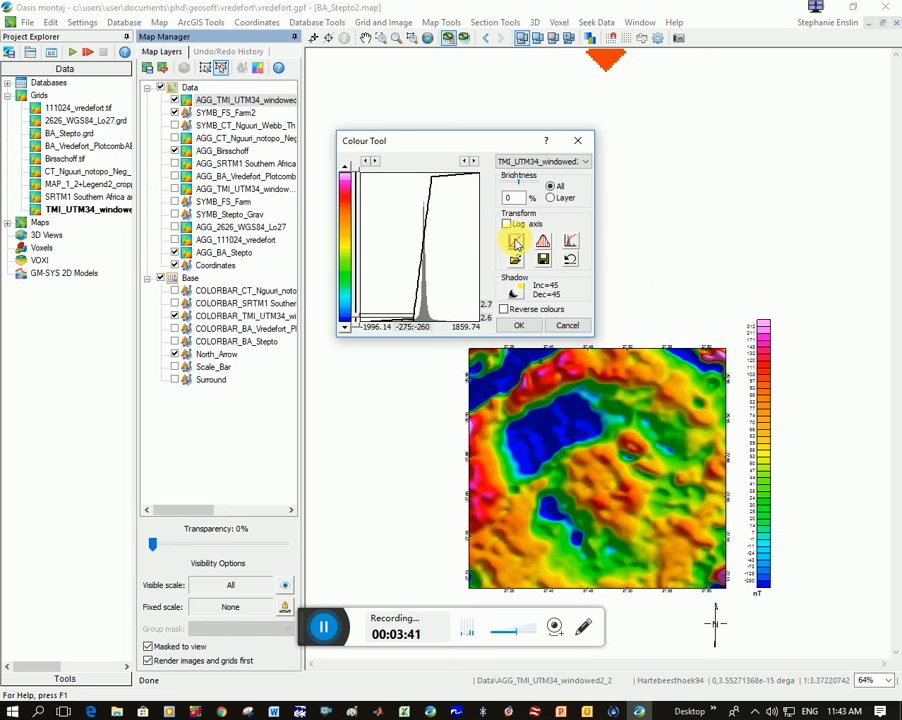
Undo the last linear transform of the TMI colour scale.
left_click(515, 241)
left_click(472, 283)
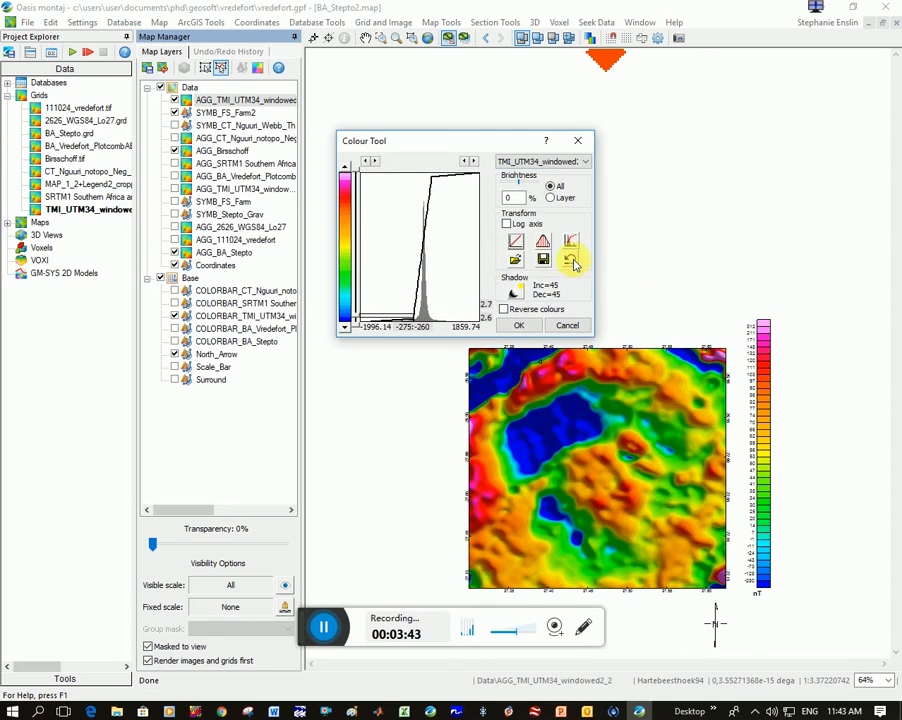
left_click(543, 259)
Apply a linear transform to the TMI grid with minimum -280, maximum 320 and contour interval 1, and accept the colour changes.
left_click(516, 240)
double_click(475, 207)
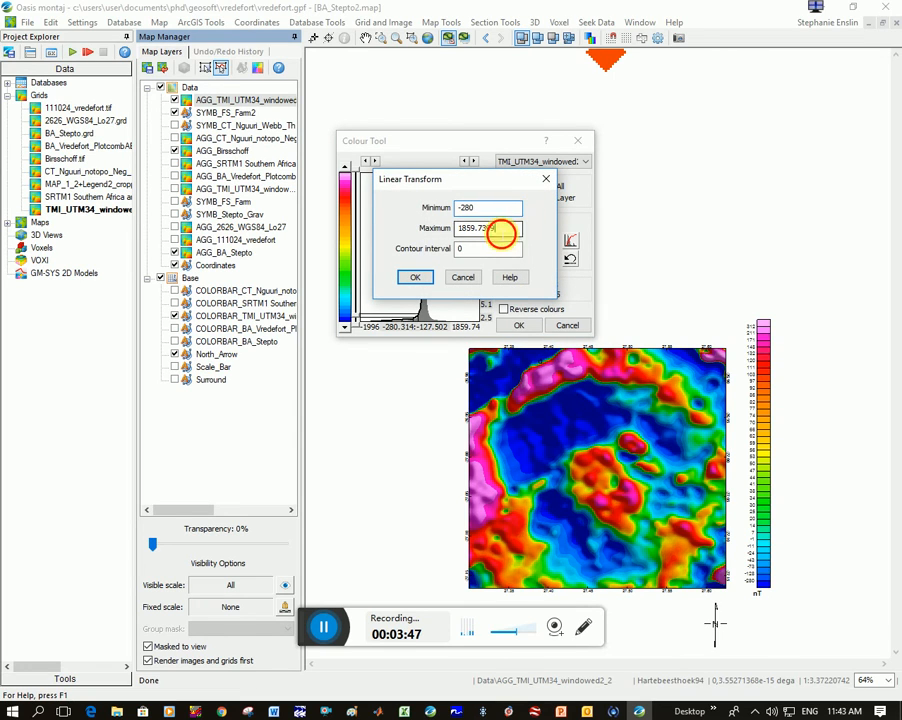
type("320")
double_click(485, 249)
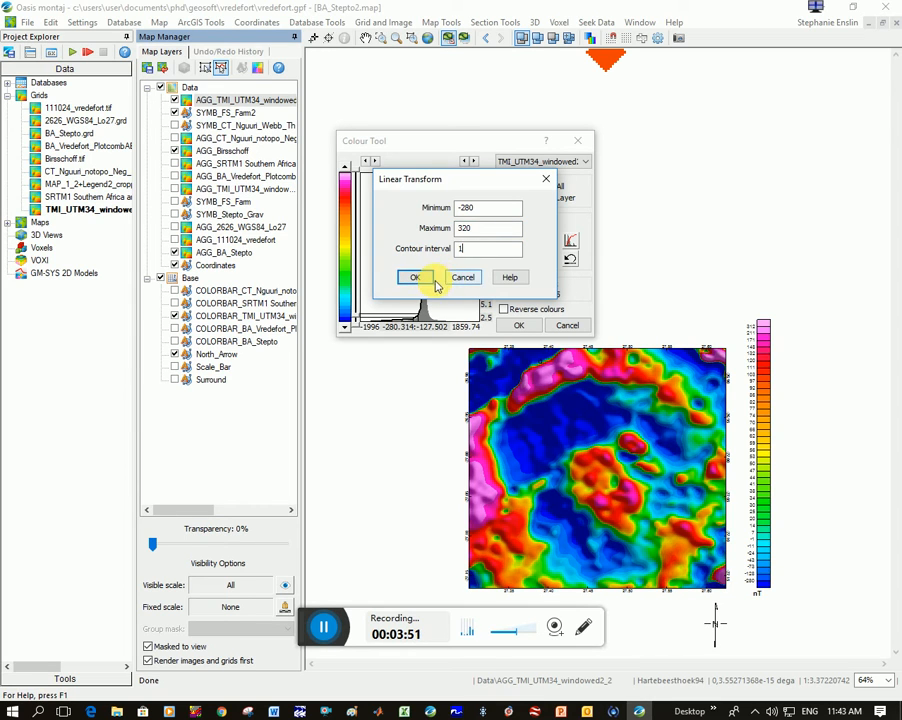
left_click(420, 278)
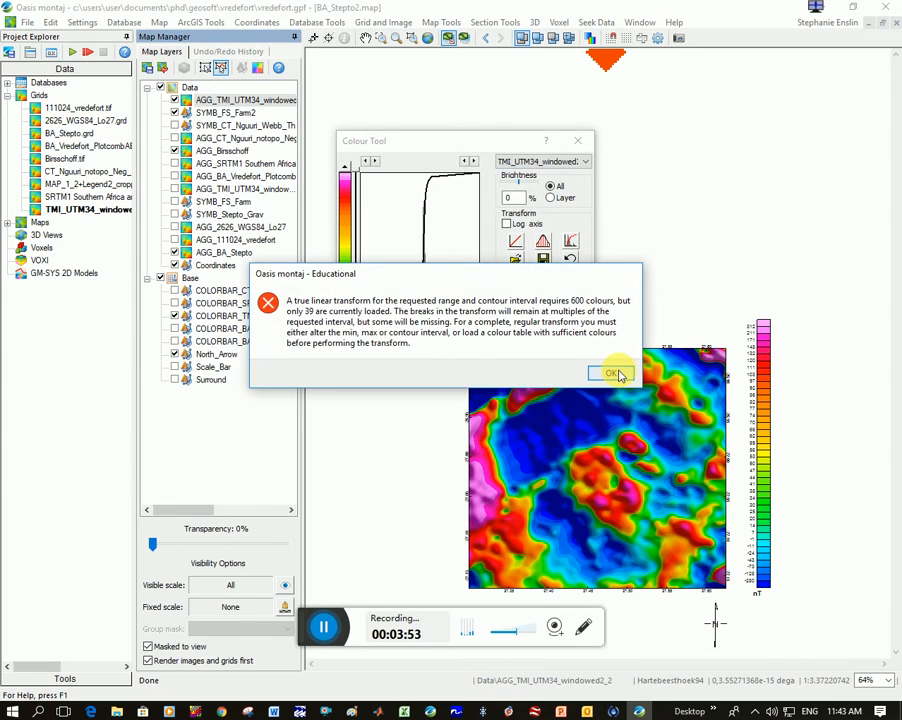
left_click(617, 372)
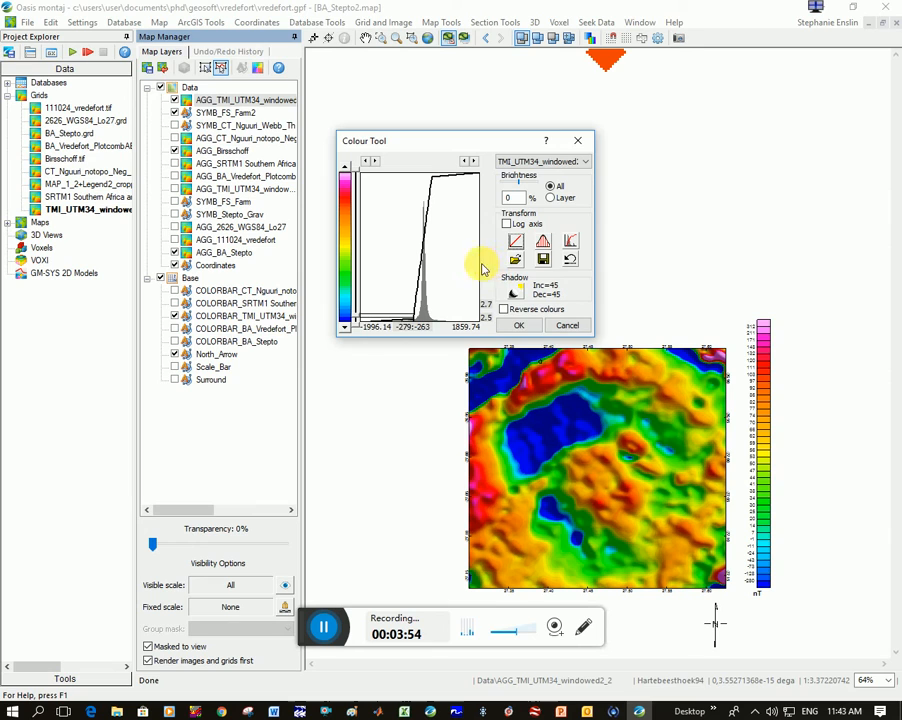
left_click(516, 326)
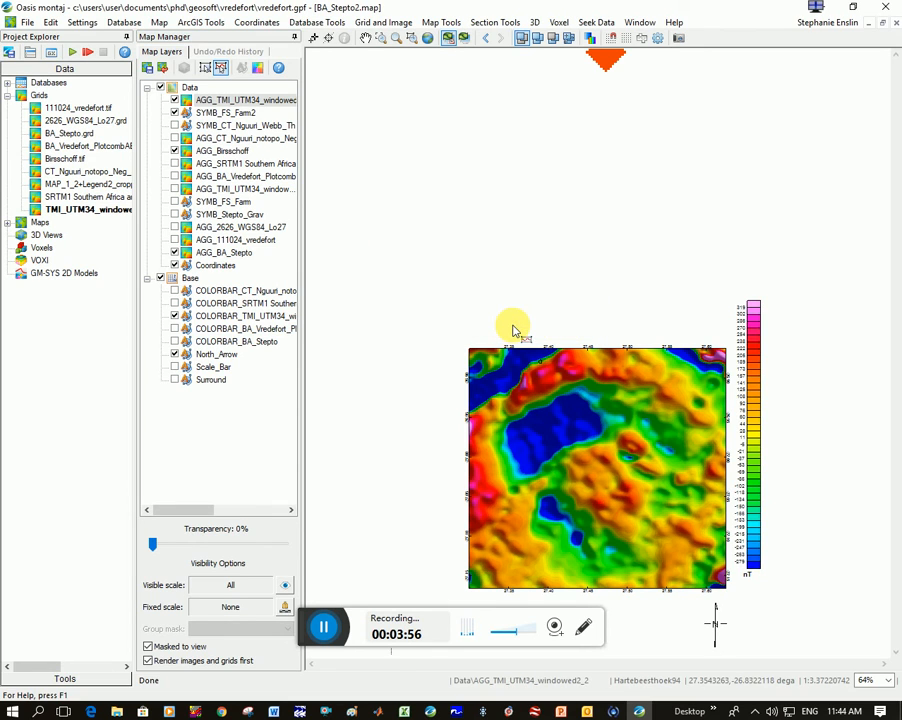
Shift the TMI colour bar slightly away from the map's edge and downward, and set its bar width to 4 mm.
left_click(745, 462)
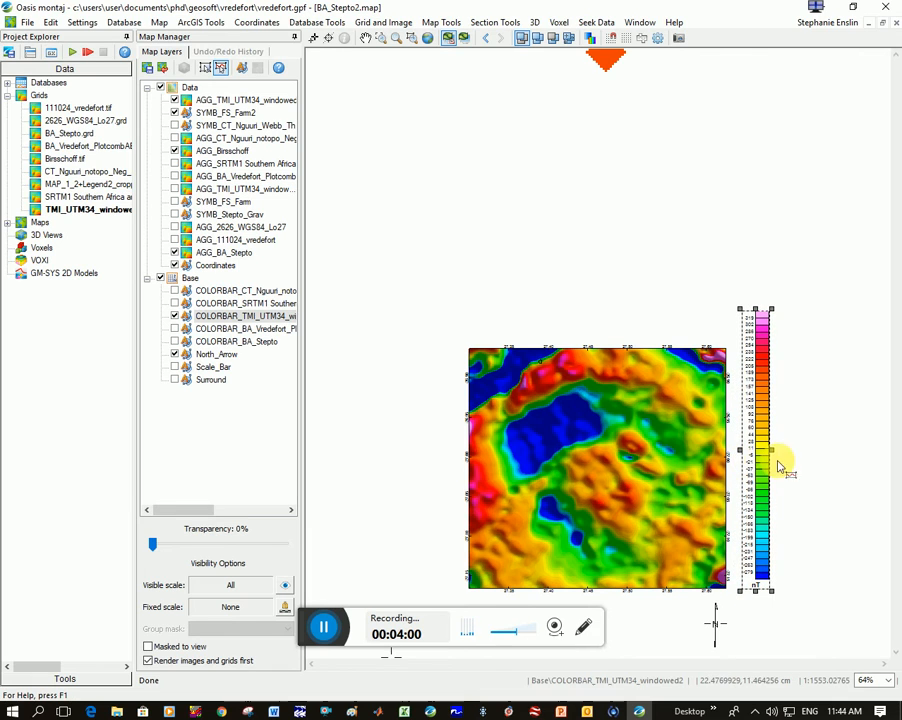
left_click_drag(768, 467, 769, 482)
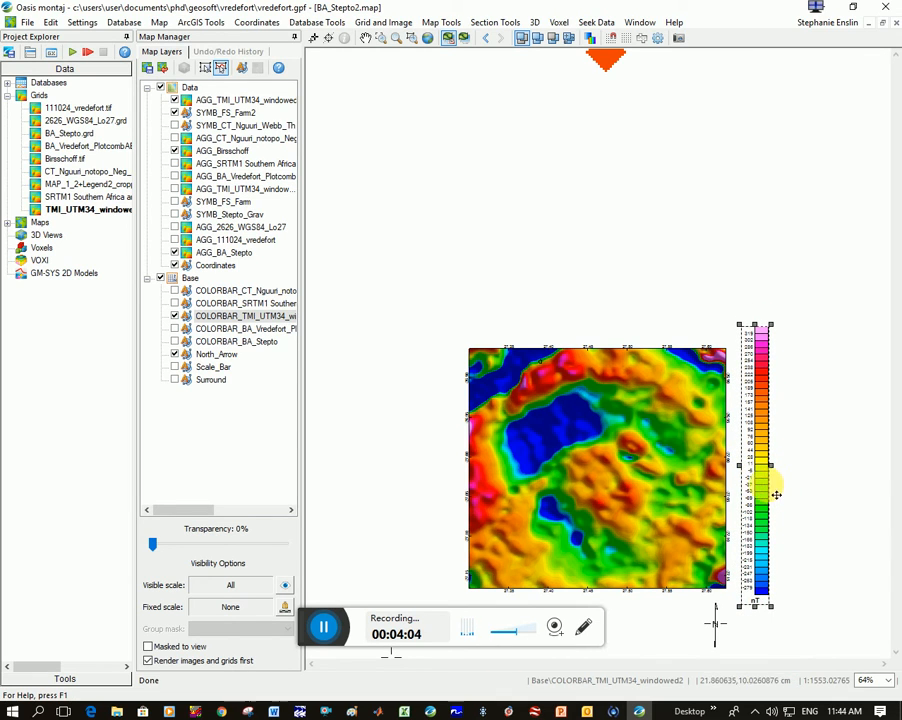
right_click(770, 484)
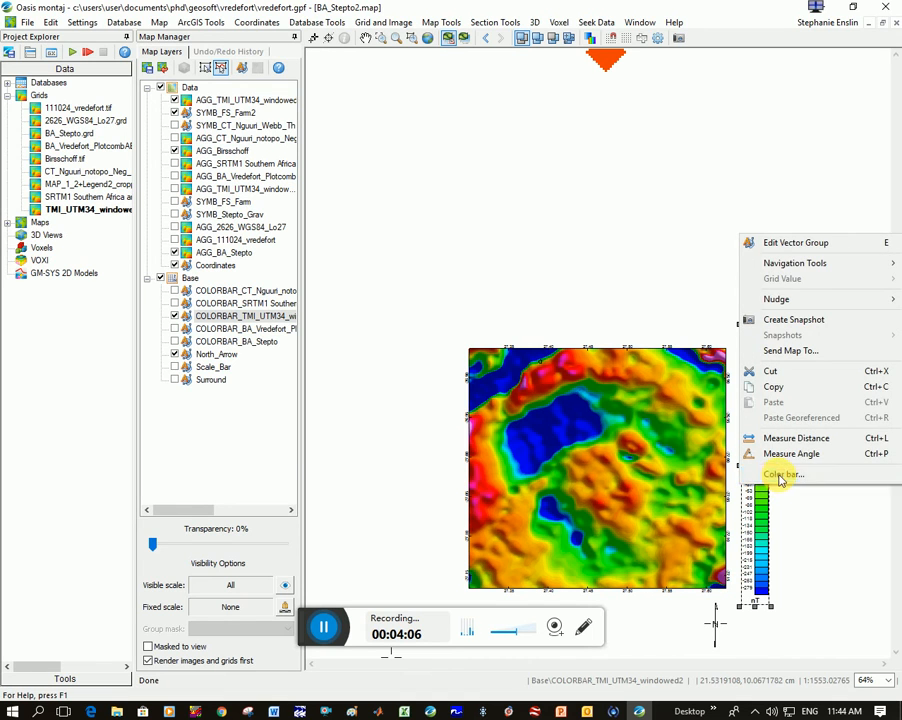
left_click(778, 475)
left_click(318, 447)
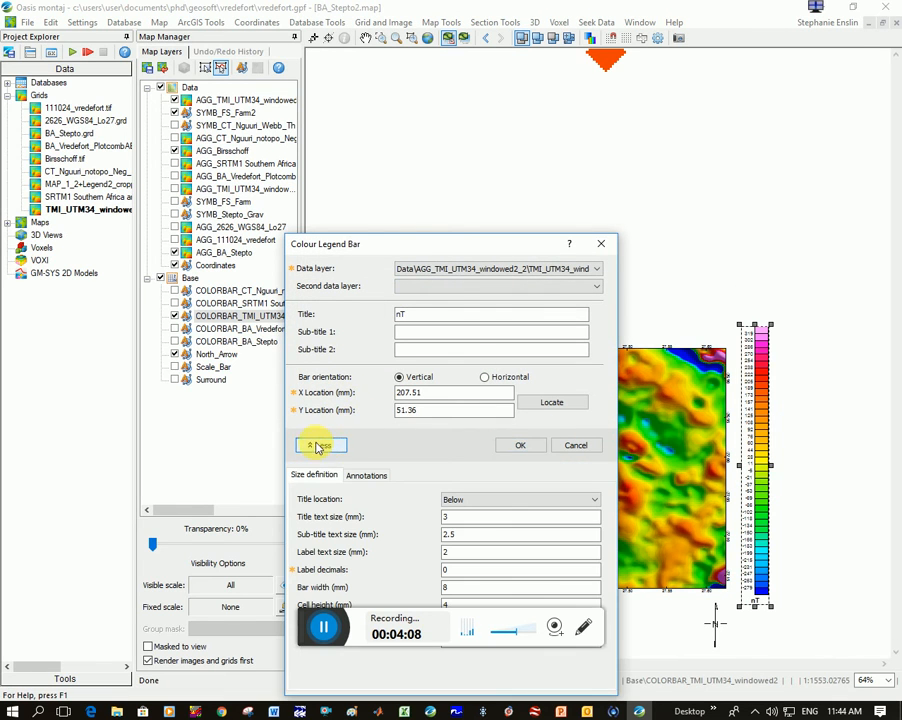
left_click_drag(409, 249, 337, 104)
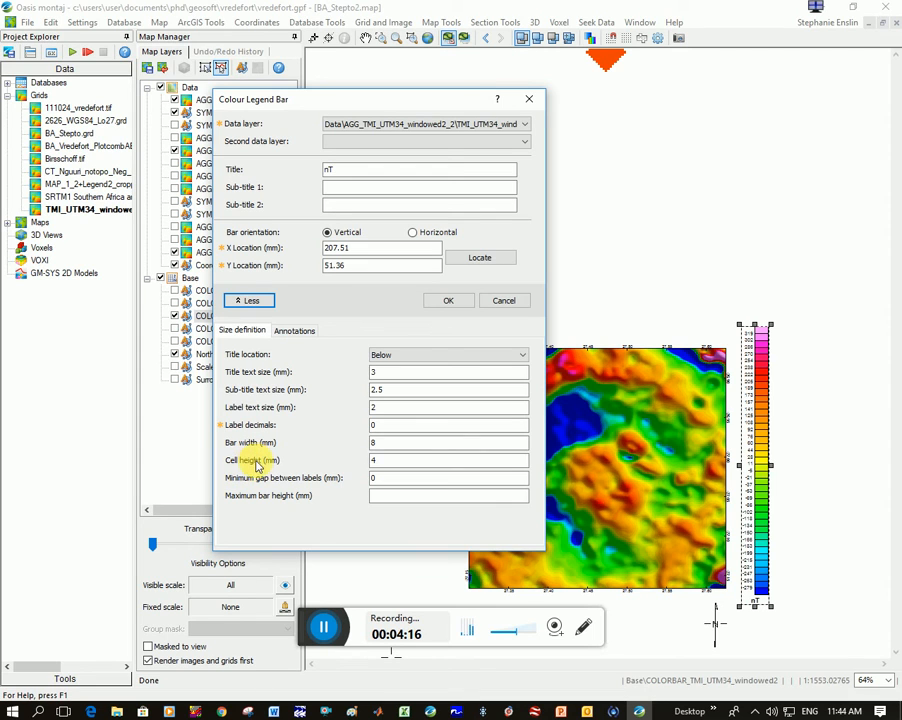
left_click(378, 446)
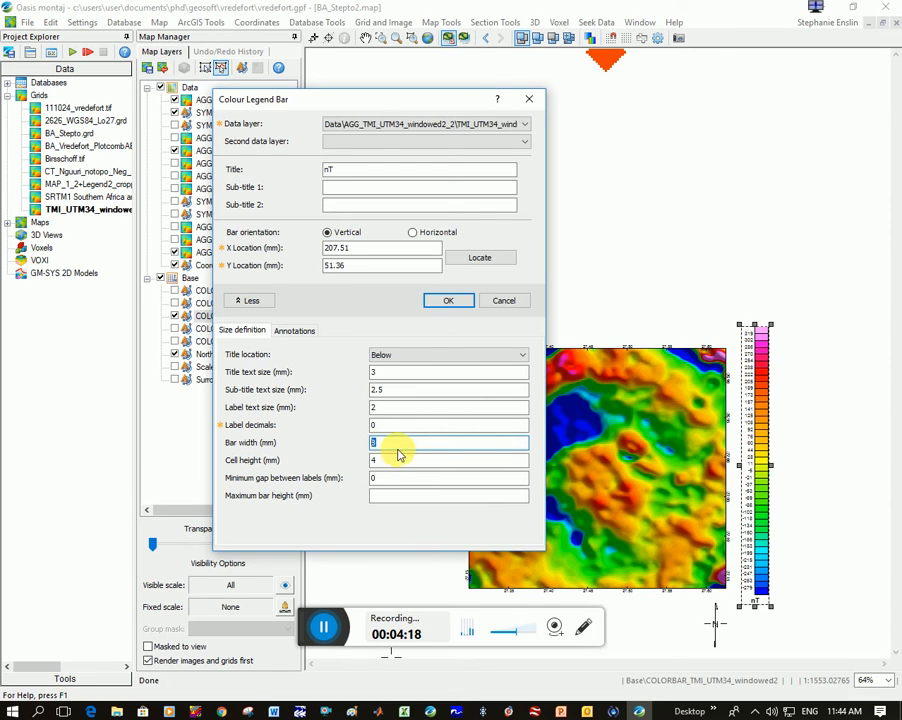
left_click(448, 300)
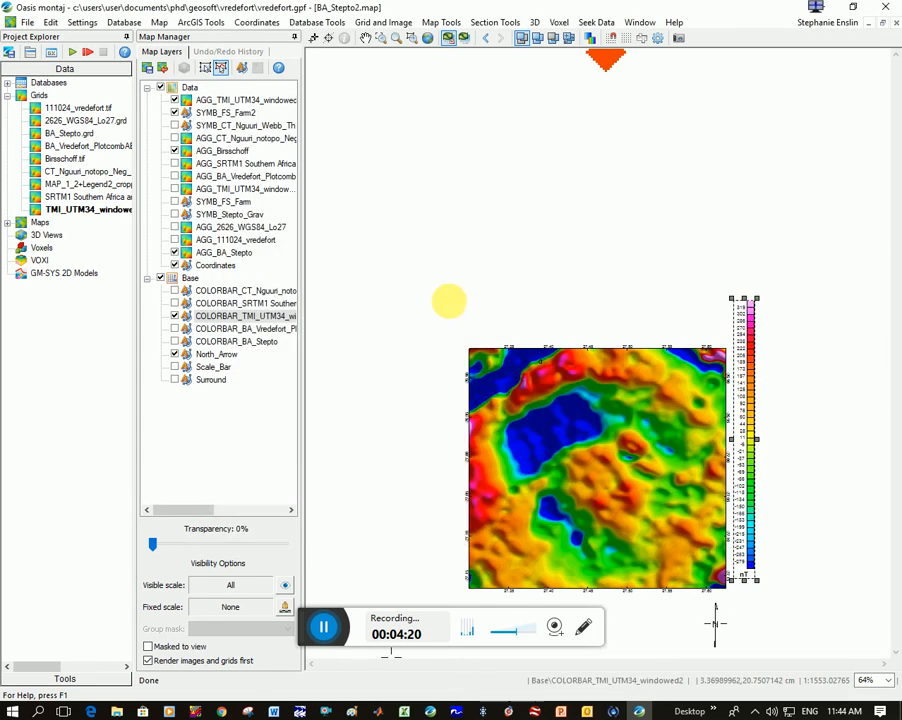
Set the TMI colour bar's cell height to 2 mm.
right_click(738, 372)
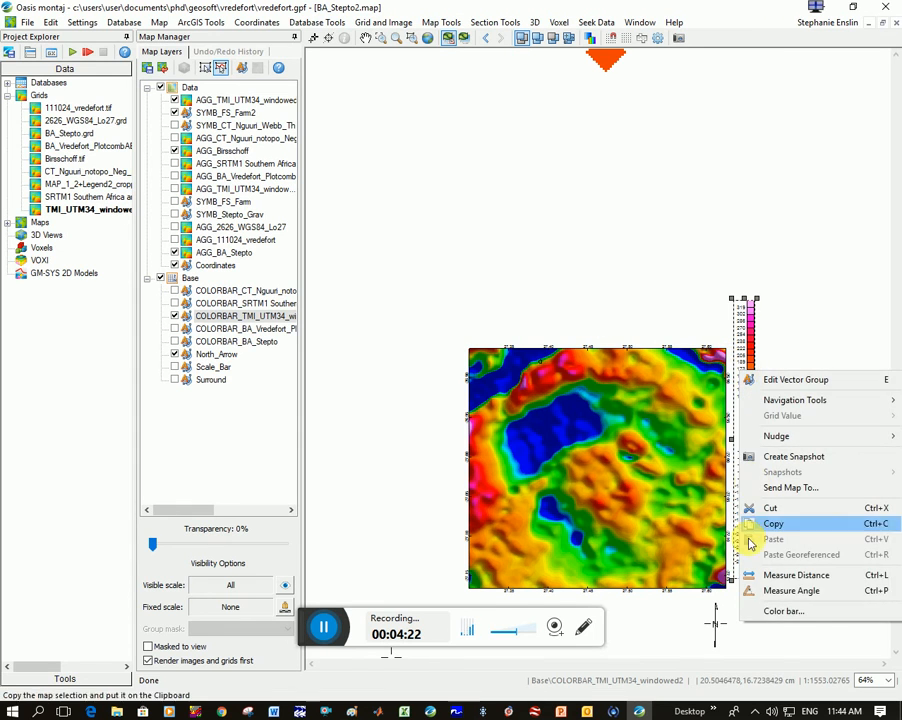
left_click(824, 551)
left_click(318, 445)
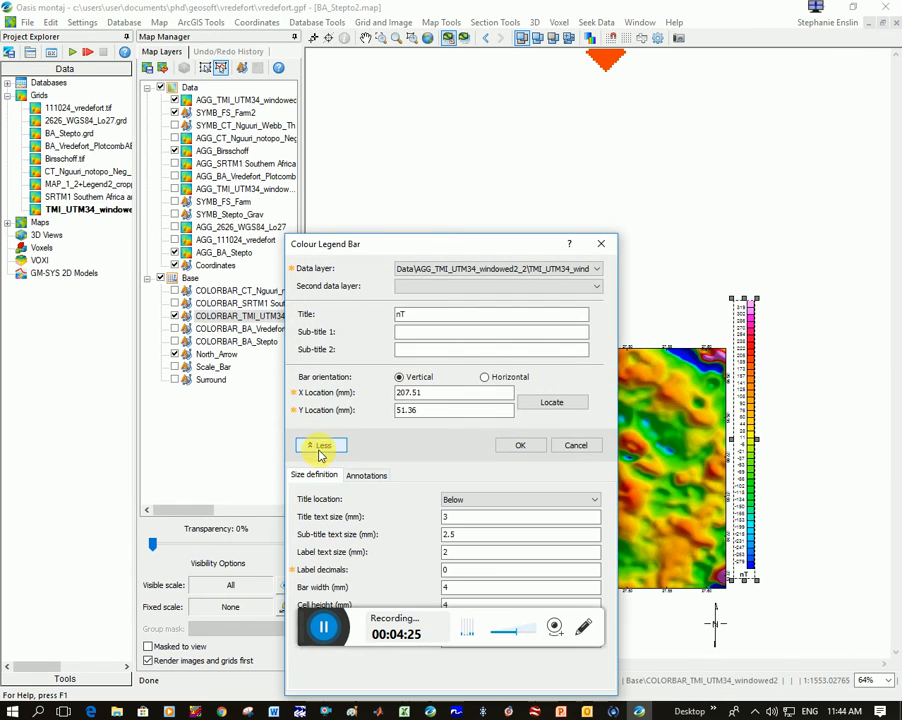
left_click_drag(484, 248, 381, 139)
double_click(352, 495)
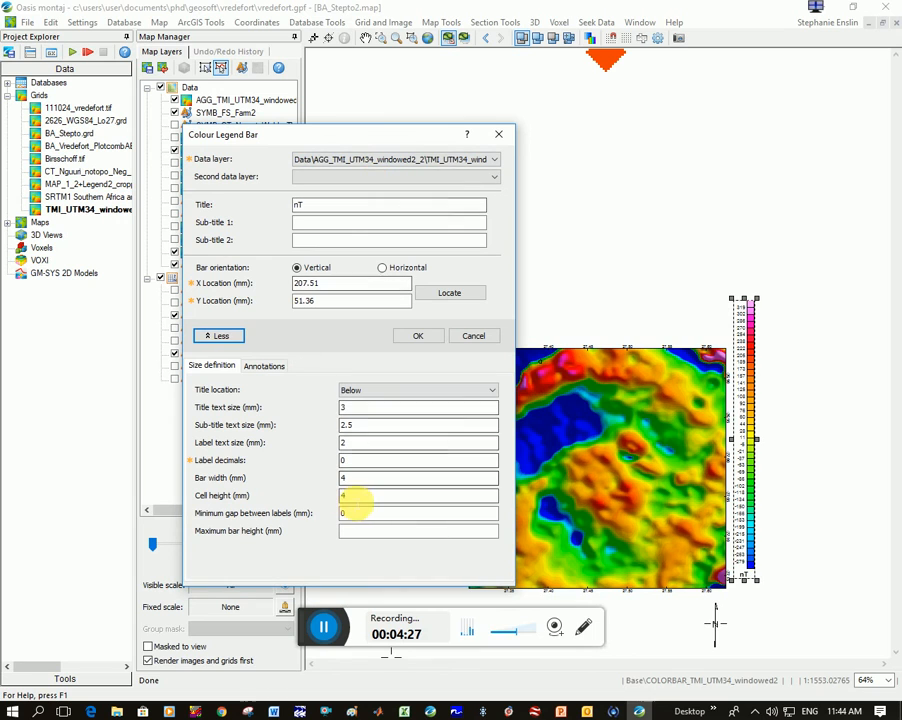
type("2")
left_click(422, 335)
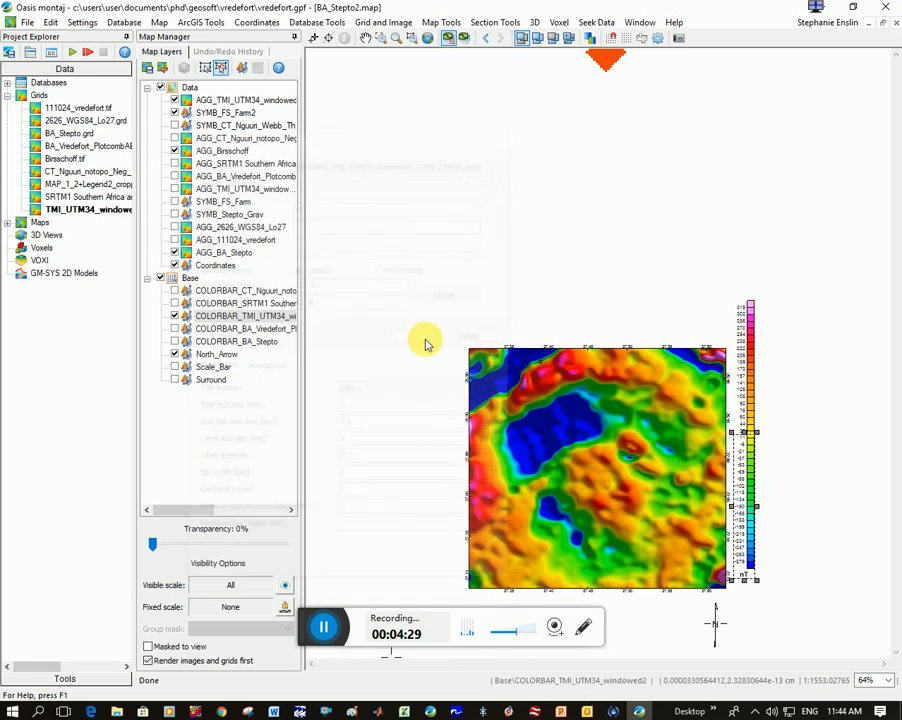
Move the TMI colour bar beside the lower part of the map's right edge and lower its nT title clear of the bar.
left_click_drag(748, 486, 769, 510)
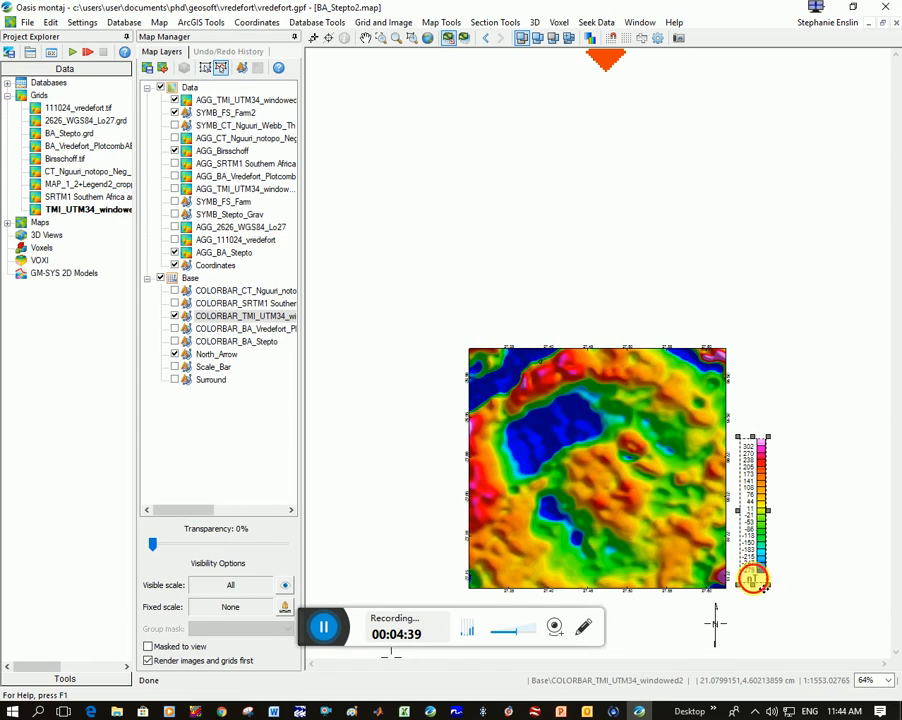
double_click(755, 582)
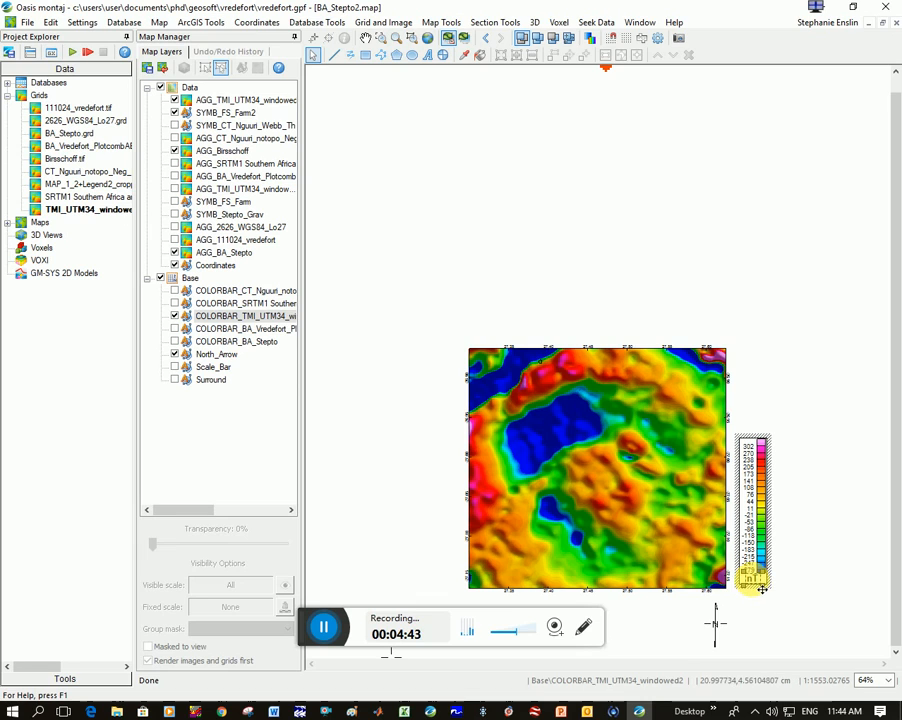
left_click(799, 566)
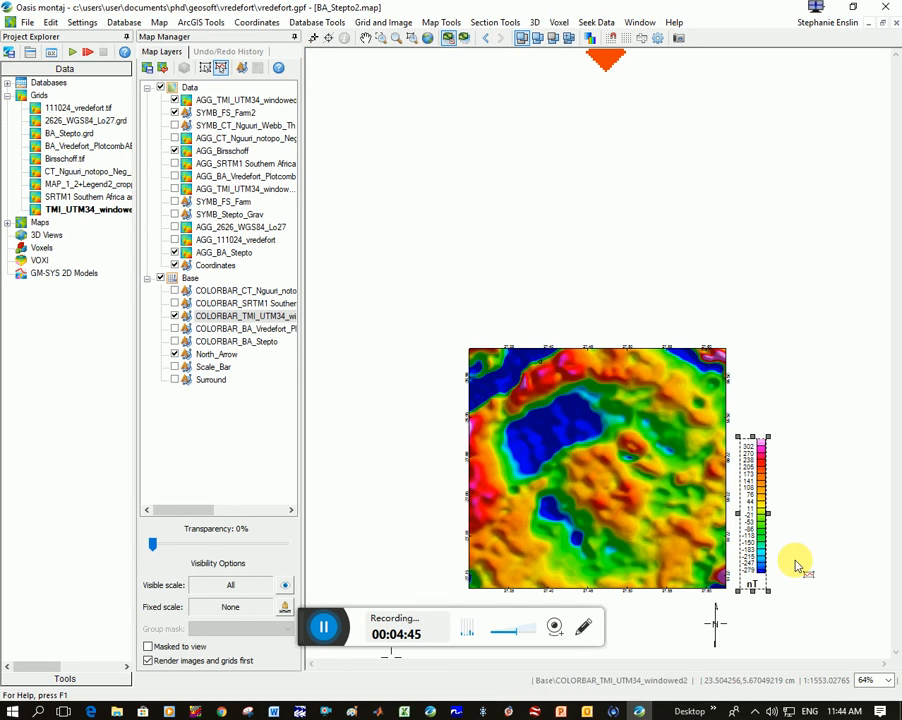